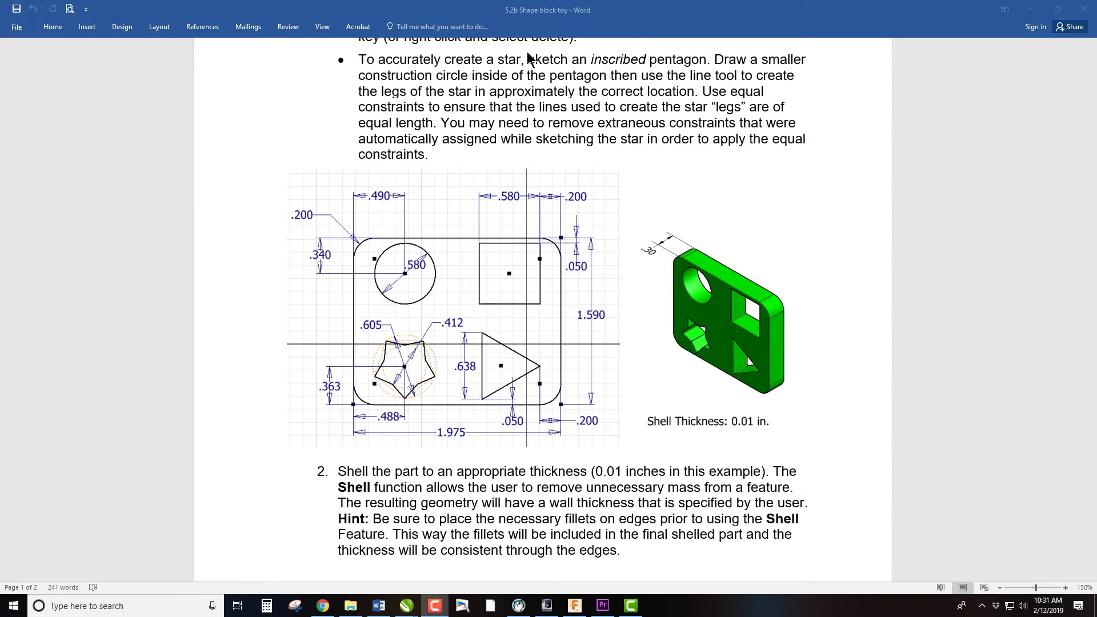
Switch to Fusion 360 and sketch a center rectangle on the front plane at the origin, 1.59 in high and 1.975 in wide.
key(alt+Tab)
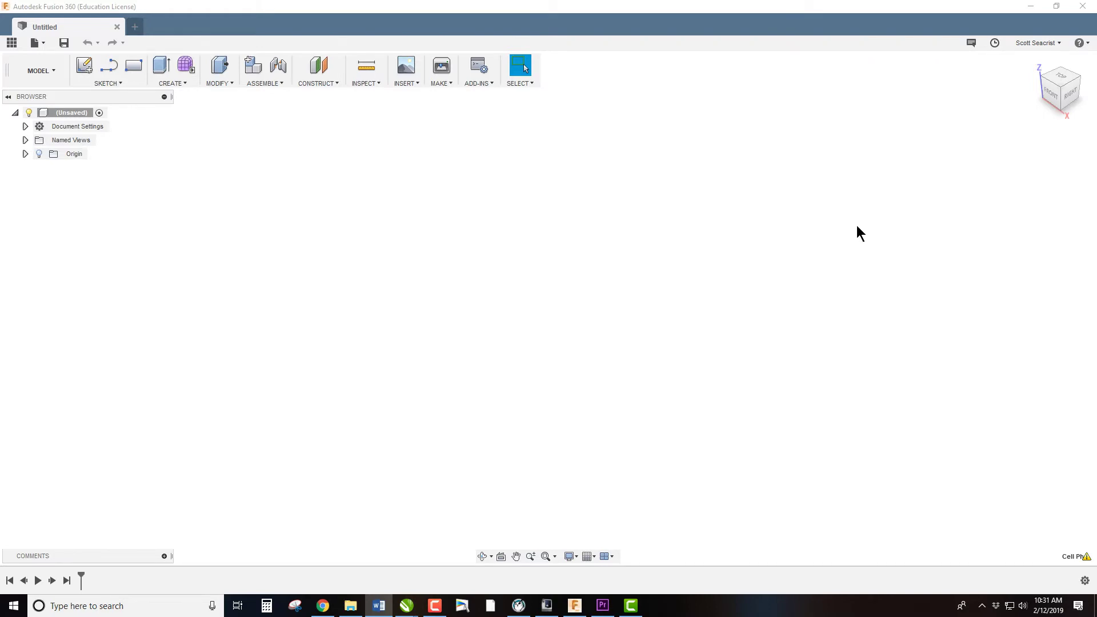
click(84, 65)
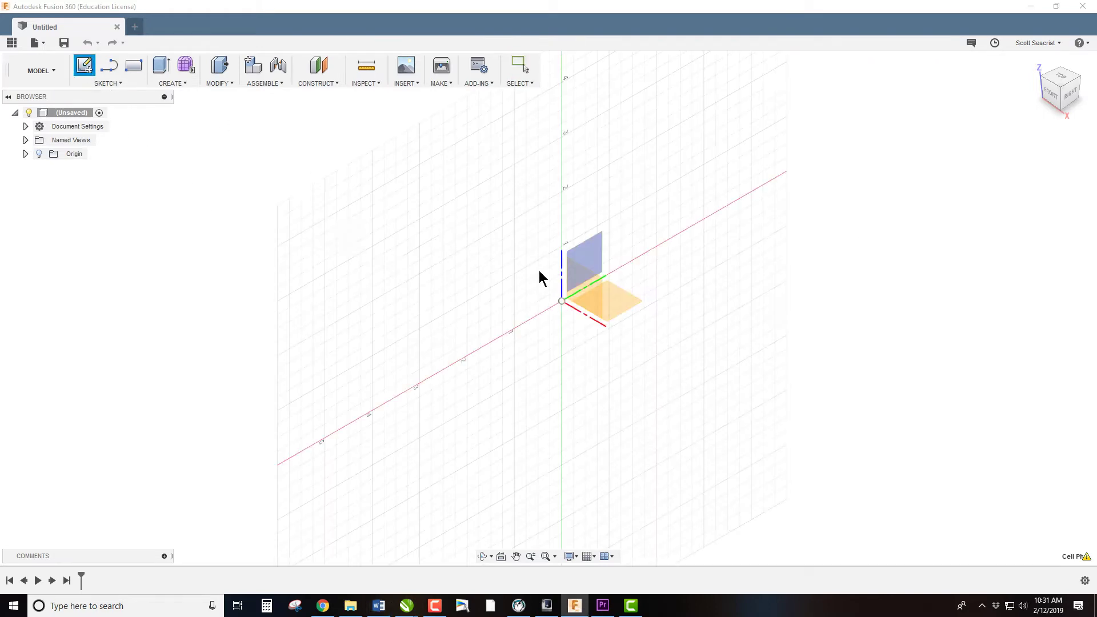
click(589, 299)
key(r)
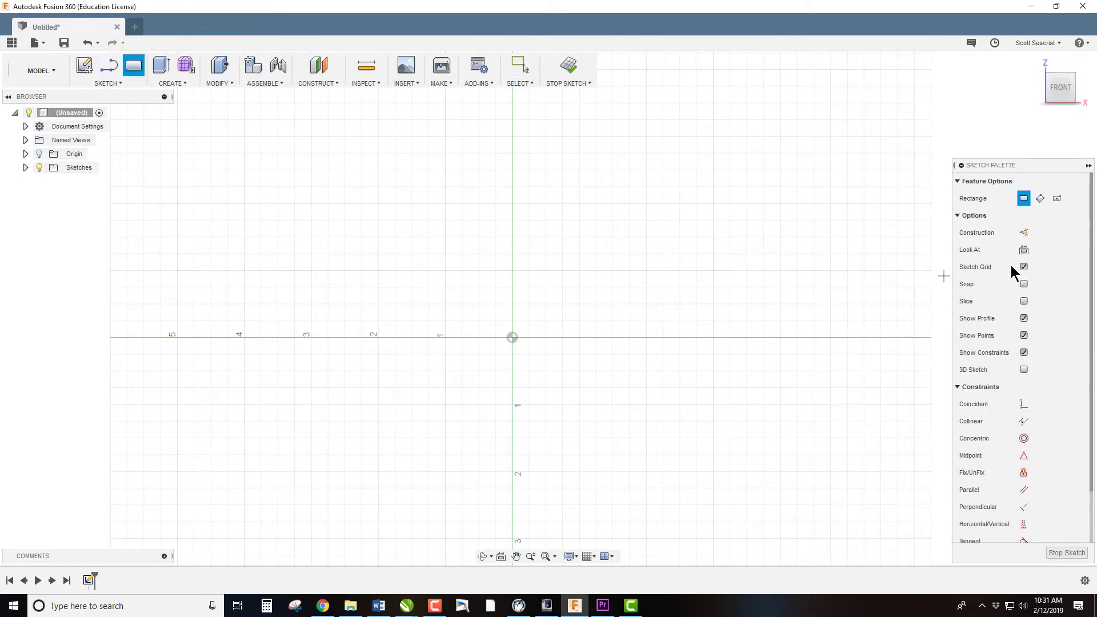
click(1056, 198)
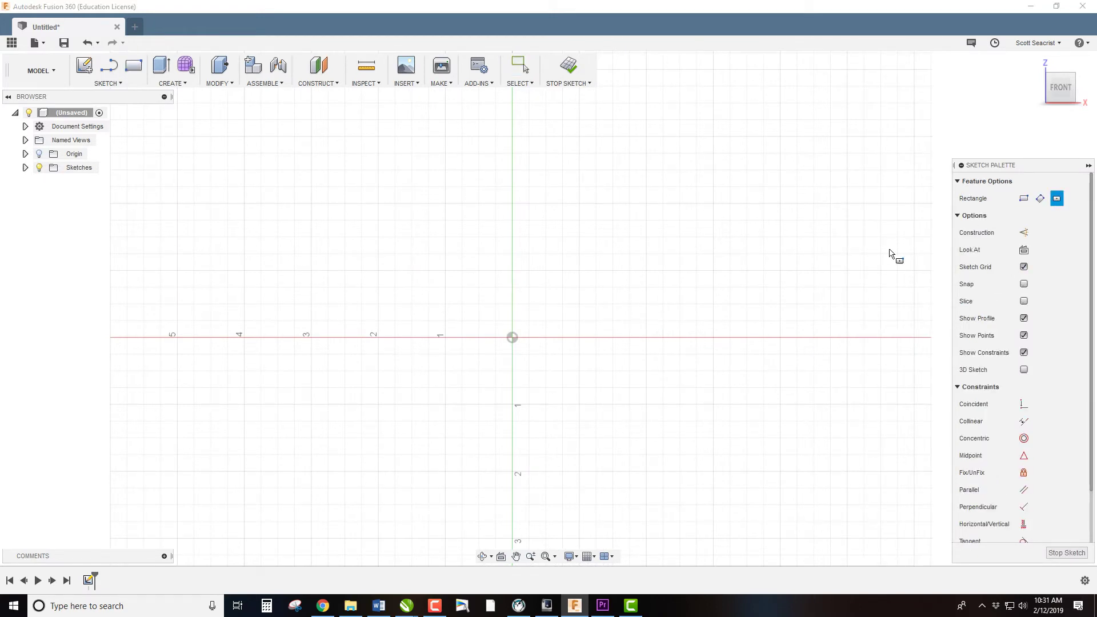
click(512, 338)
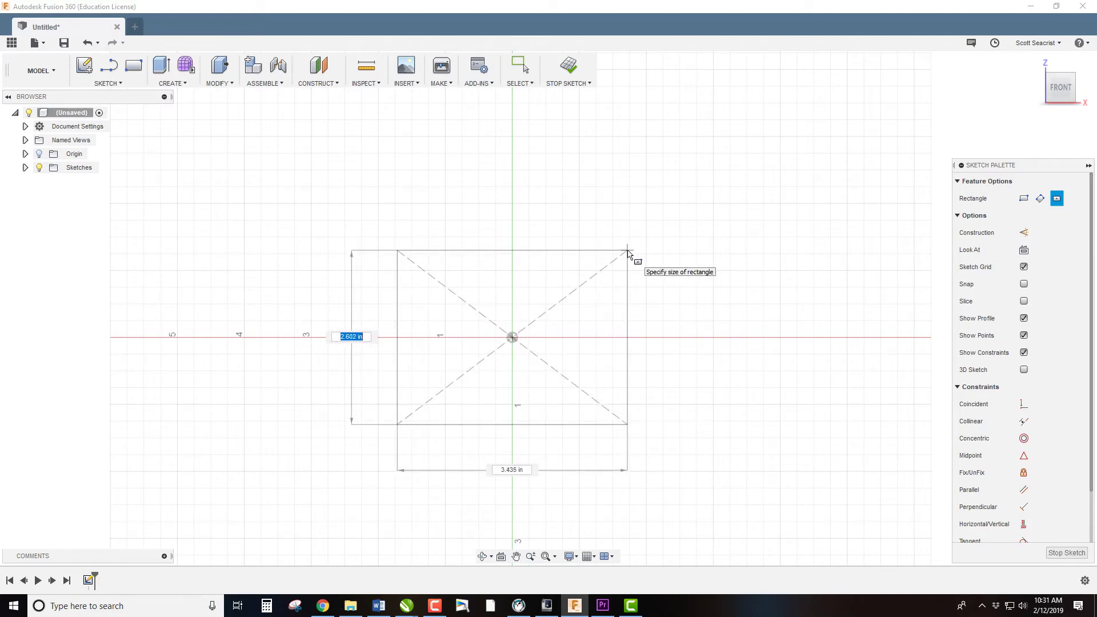
text(1.59)
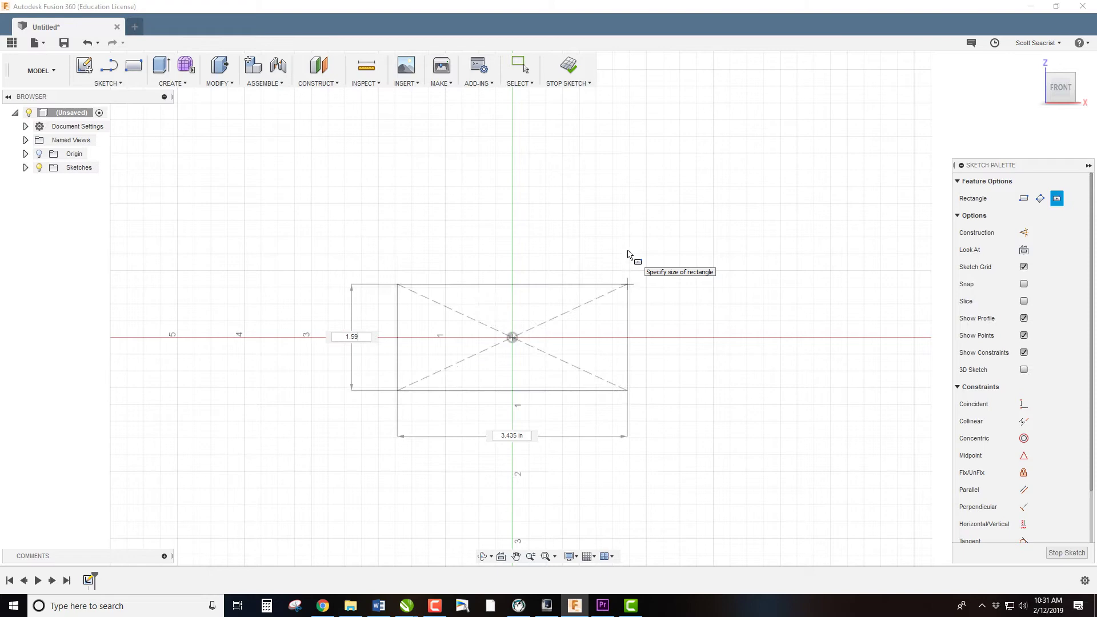
key(Tab)
text(1)
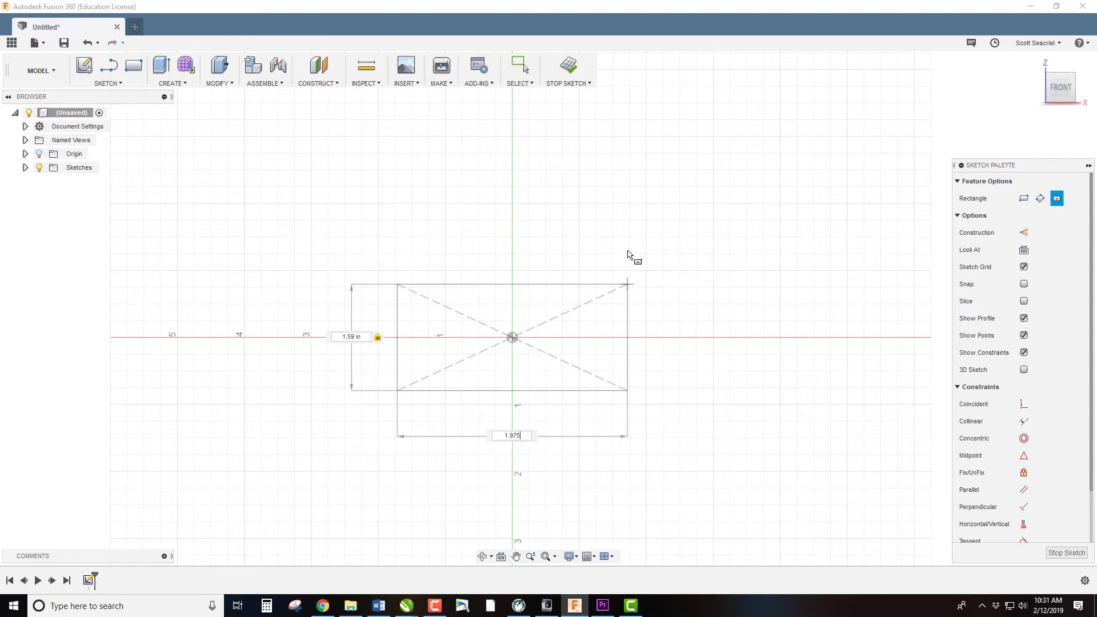
key(Return)
Extrude the rectangle profile 0.3 in into a solid block.
text(e)
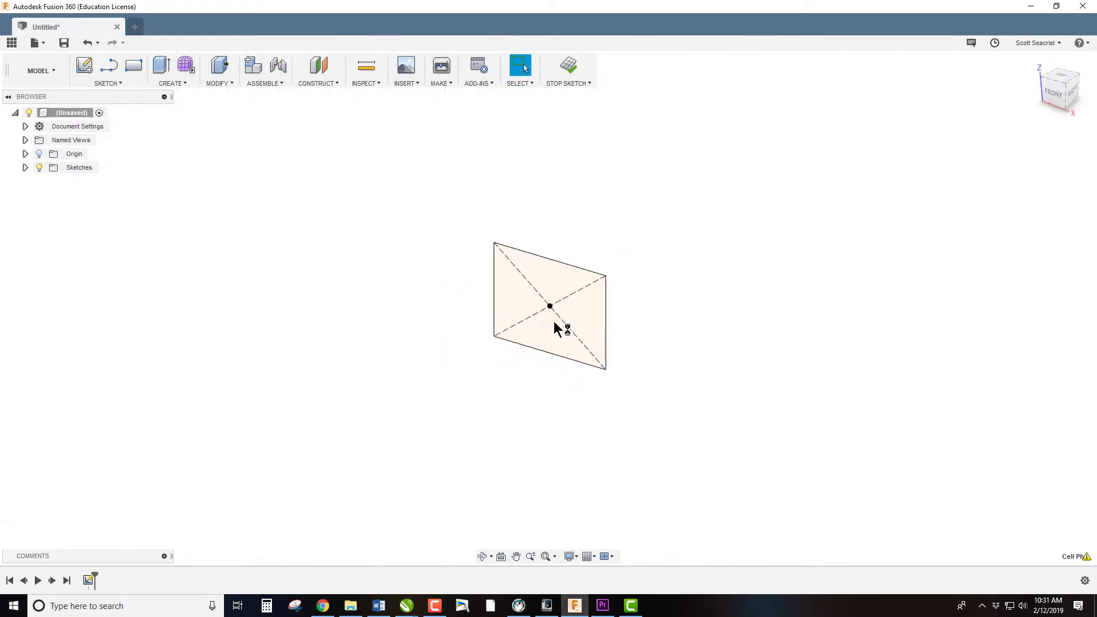
text(.3)
key(Return)
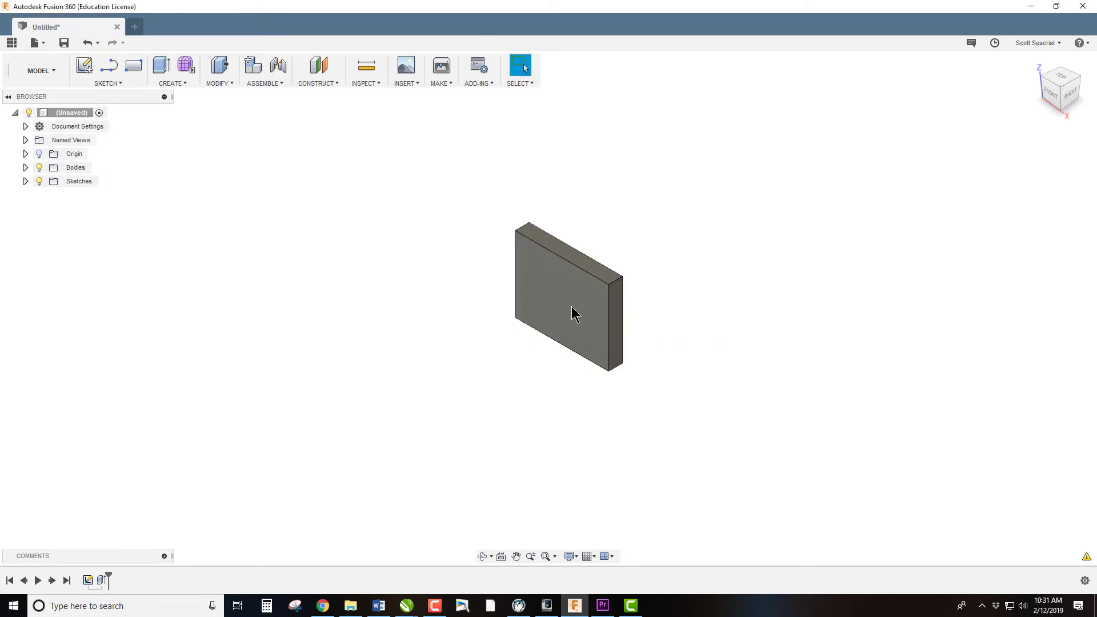
Fillet the block's four short corner edges with a 0.2 in radius.
key(f)
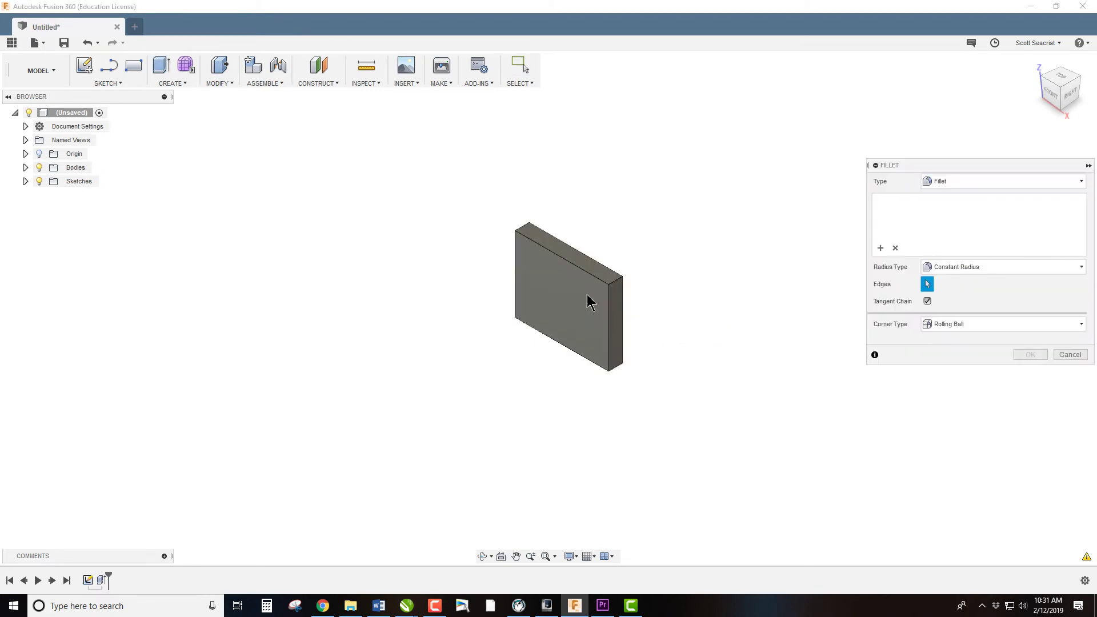
click(614, 280)
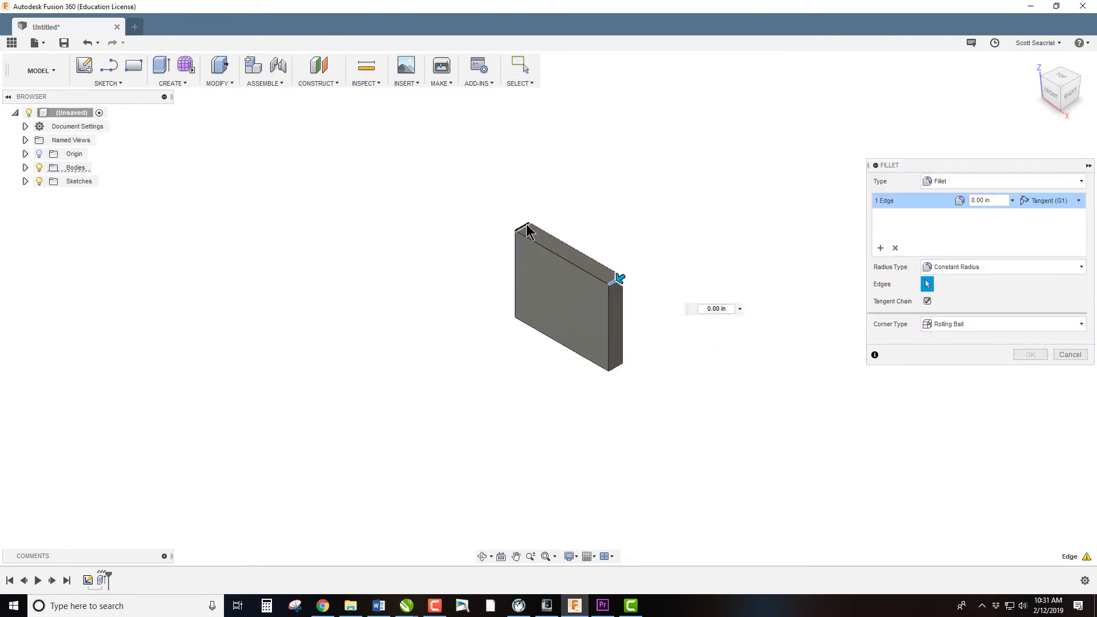
click(527, 231)
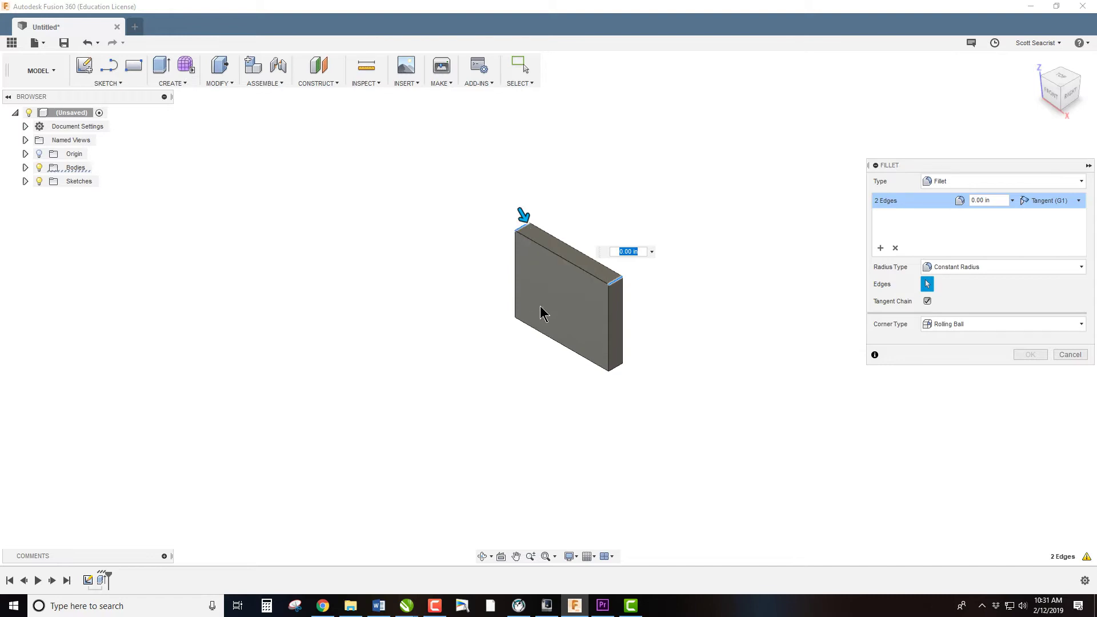
click(520, 316)
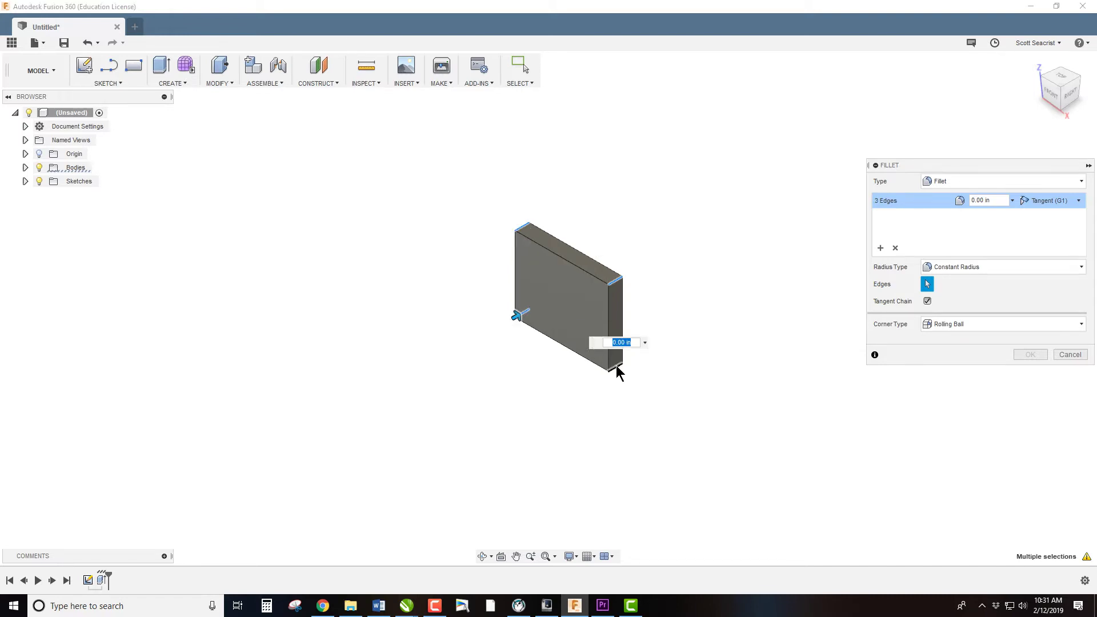
click(617, 369)
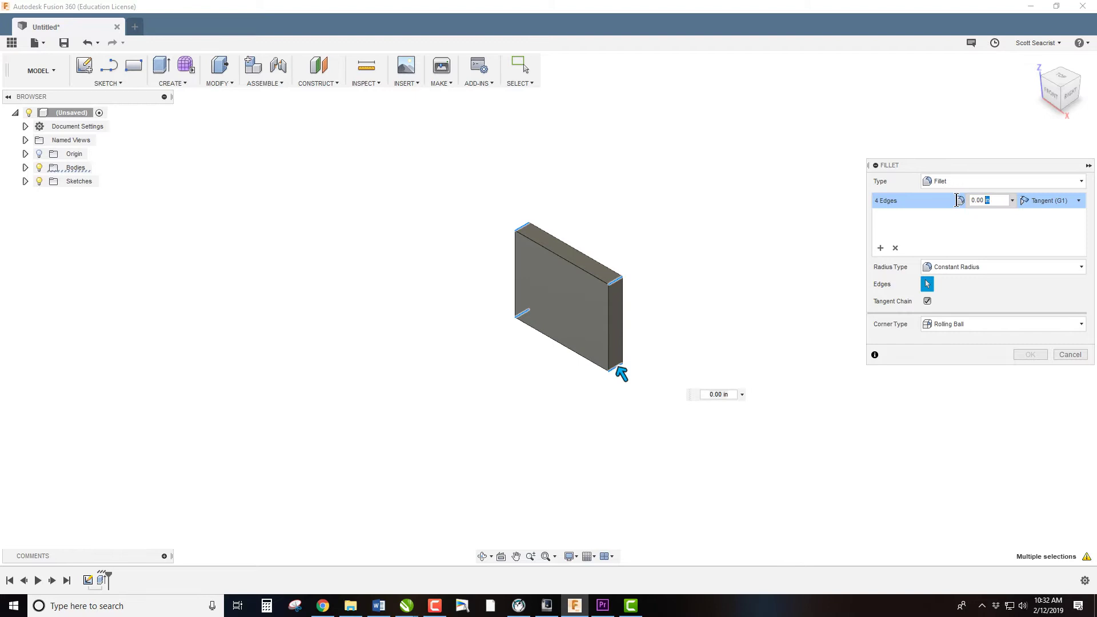
click(981, 200)
text(.2)
key(Return)
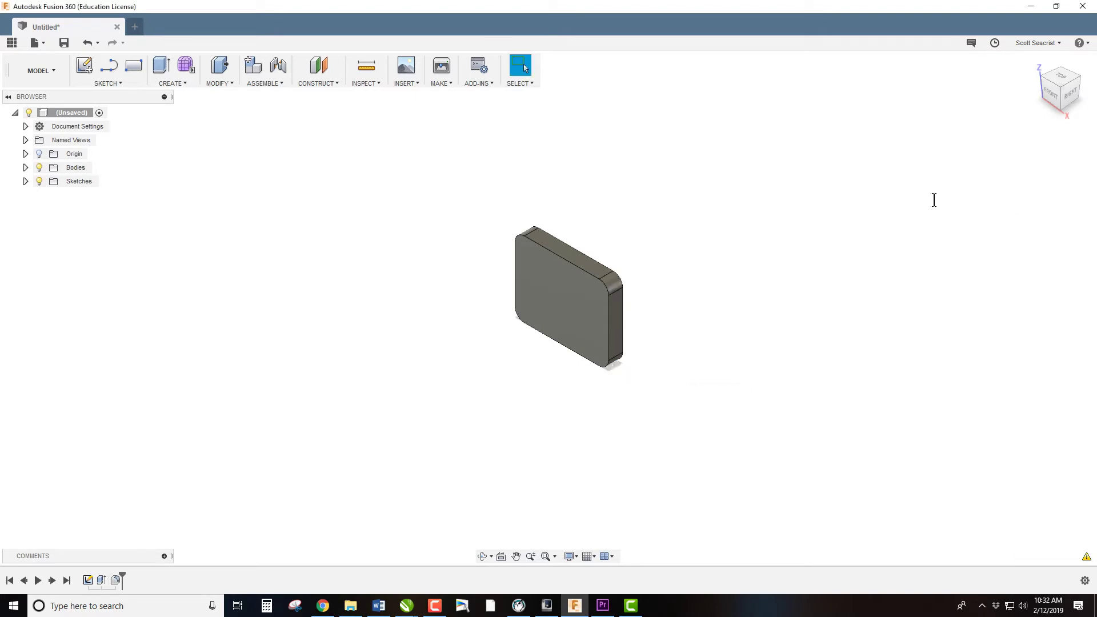
Start a sketch on the block's front face and draw a 0.58 in diameter circle in its upper-left area.
click(84, 66)
click(555, 286)
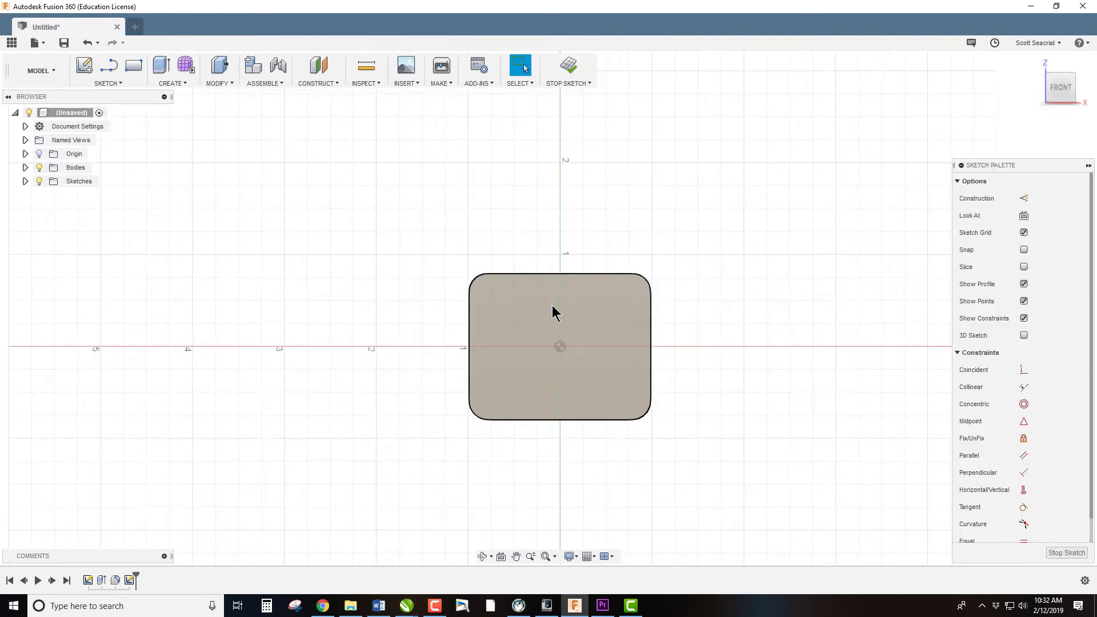
key(c)
click(493, 310)
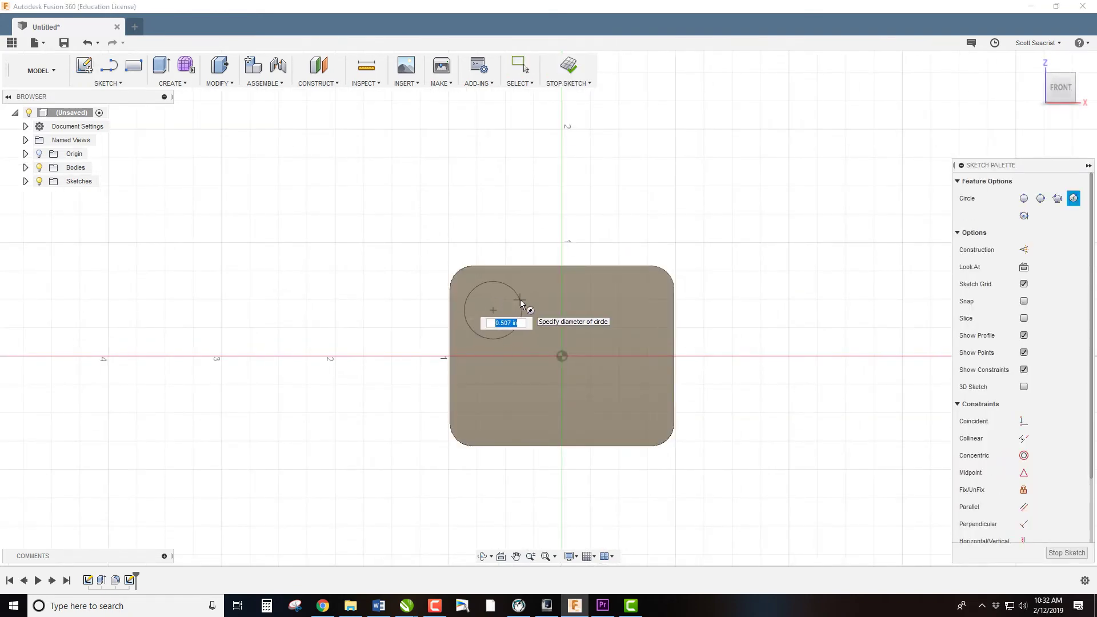
text(0.58)
key(Tab)
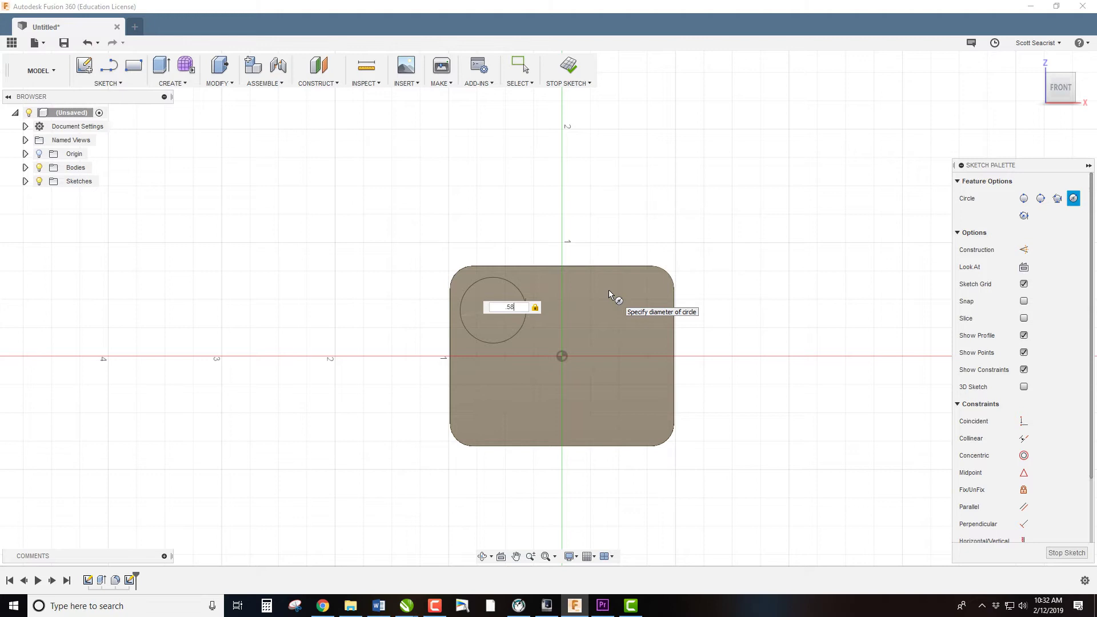
key(Return)
Sketch a 0.58 by 0.58 in square in the upper-right area of the front face.
key(r)
click(589, 295)
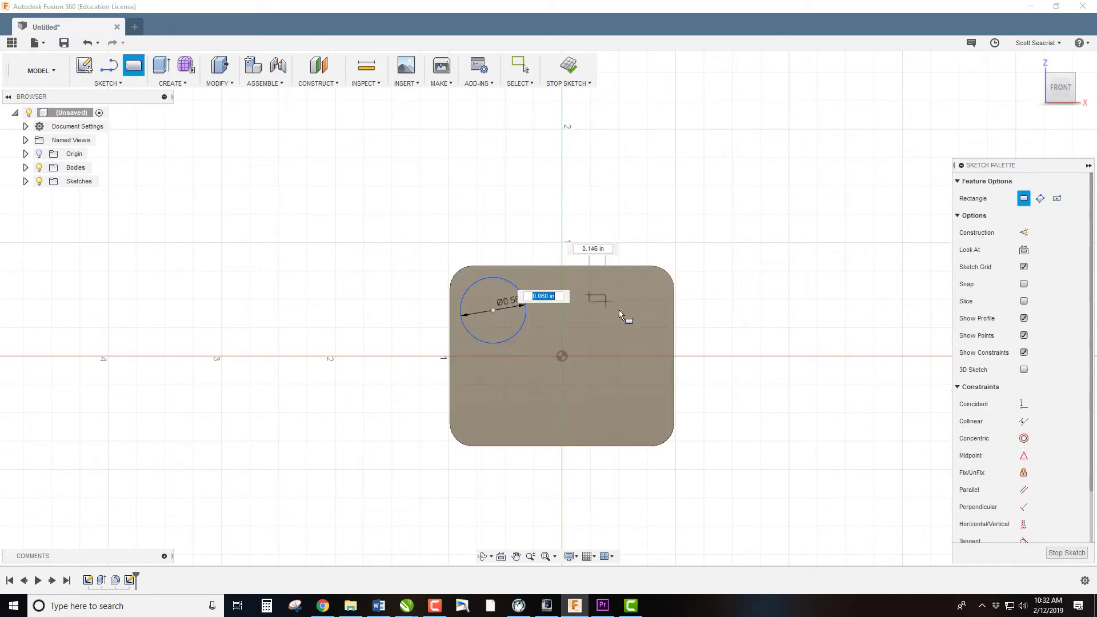
text(.58)
key(Tab)
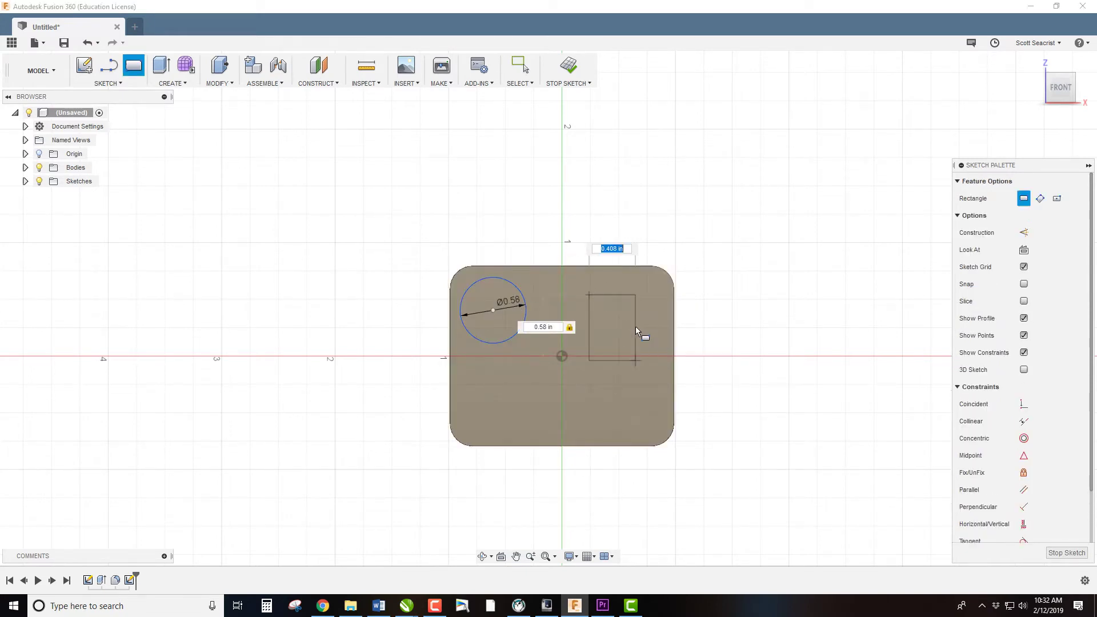
text(.58)
key(Return)
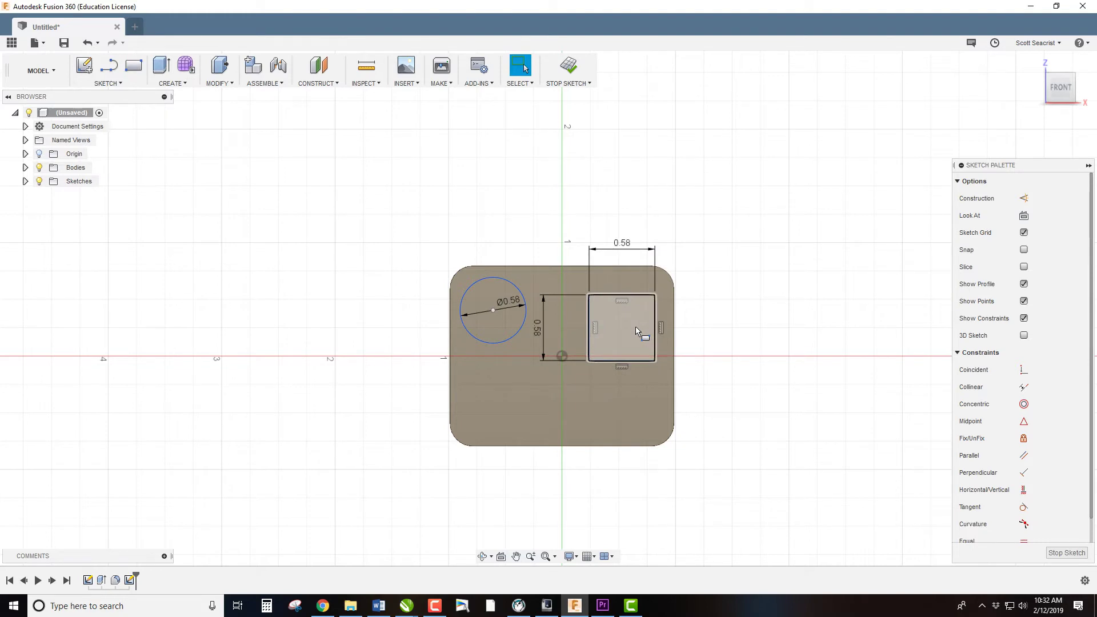
Sketch a three-sided inscribed polygon below the square, with its left side vertical and one corner pointing right.
click(112, 83)
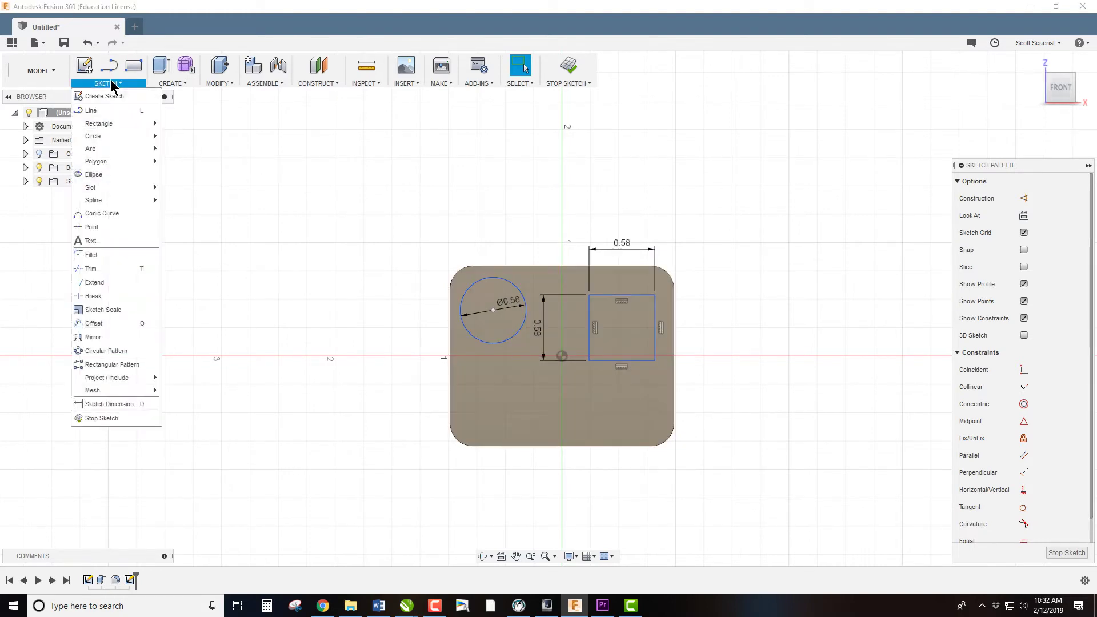
mouse_move(111, 162)
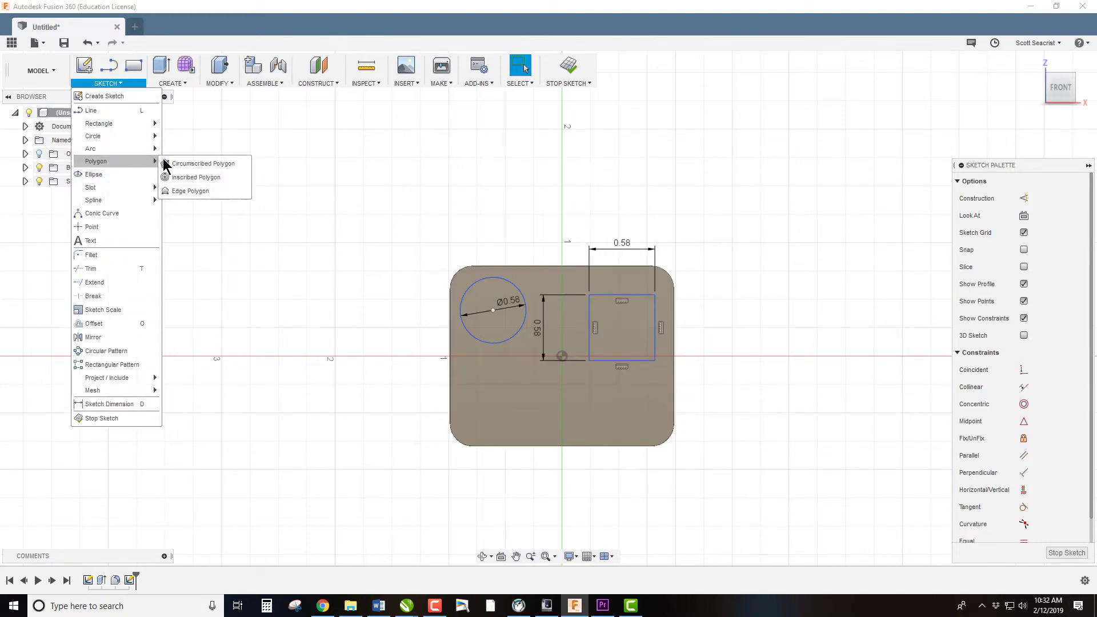
click(194, 178)
click(610, 412)
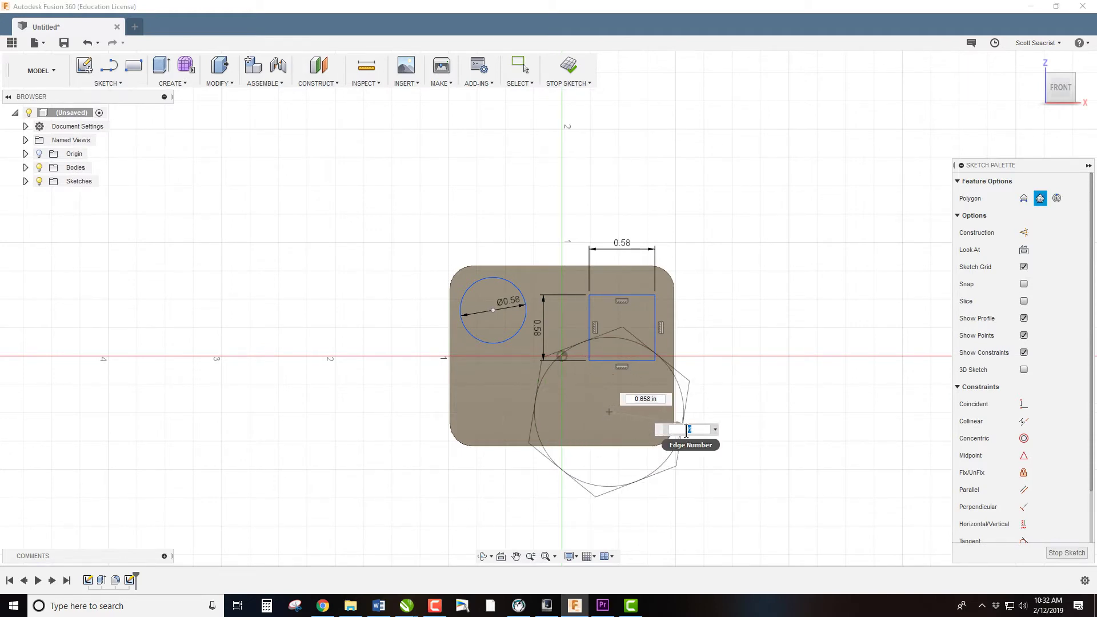
text(3)
key(Tab)
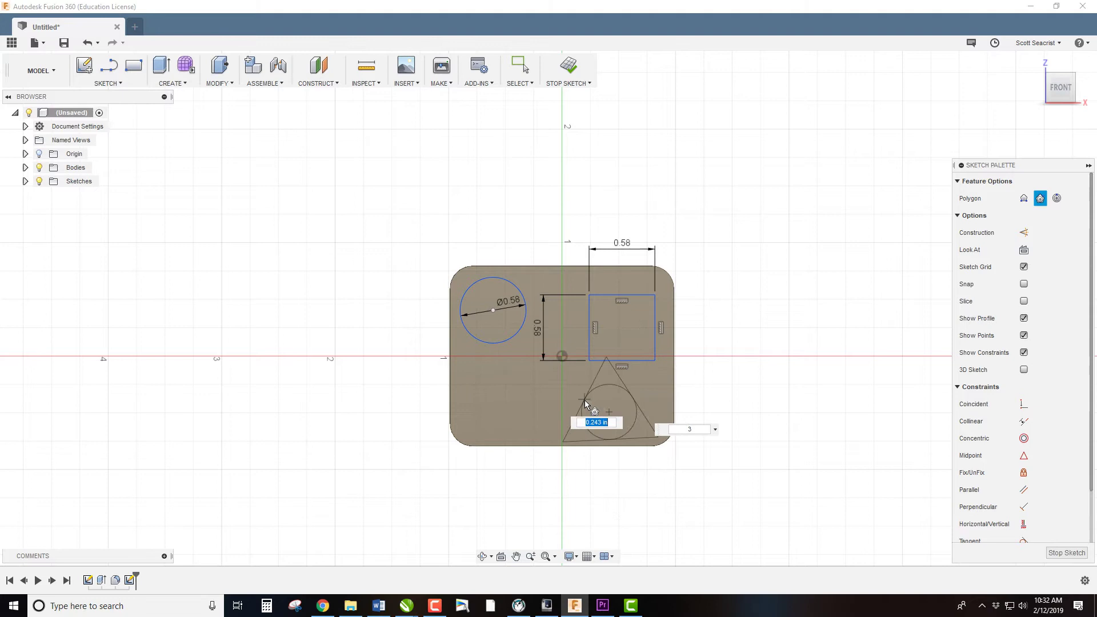
click(586, 411)
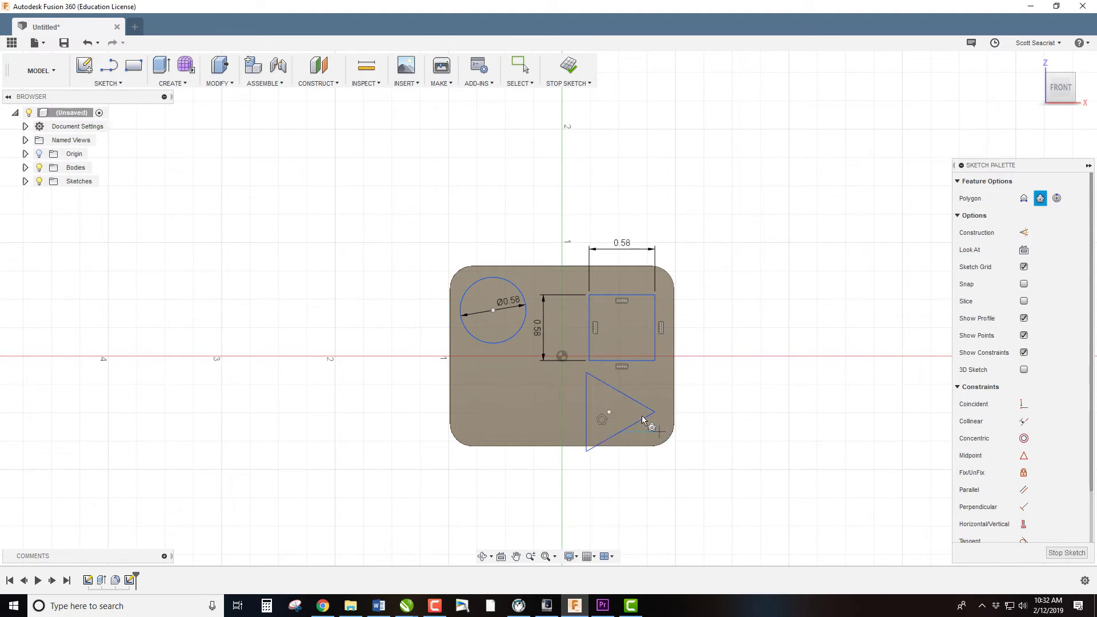
Dimension the circle's center 0.49 in from the block's left edge and 0.34 in from its top edge.
key(d)
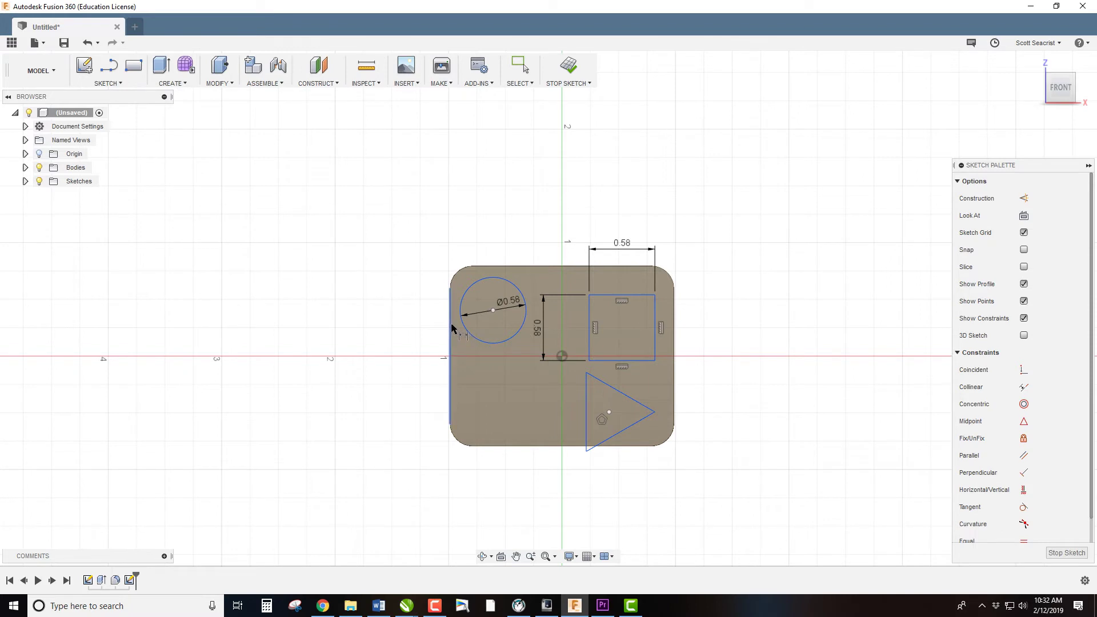
click(494, 311)
click(482, 237)
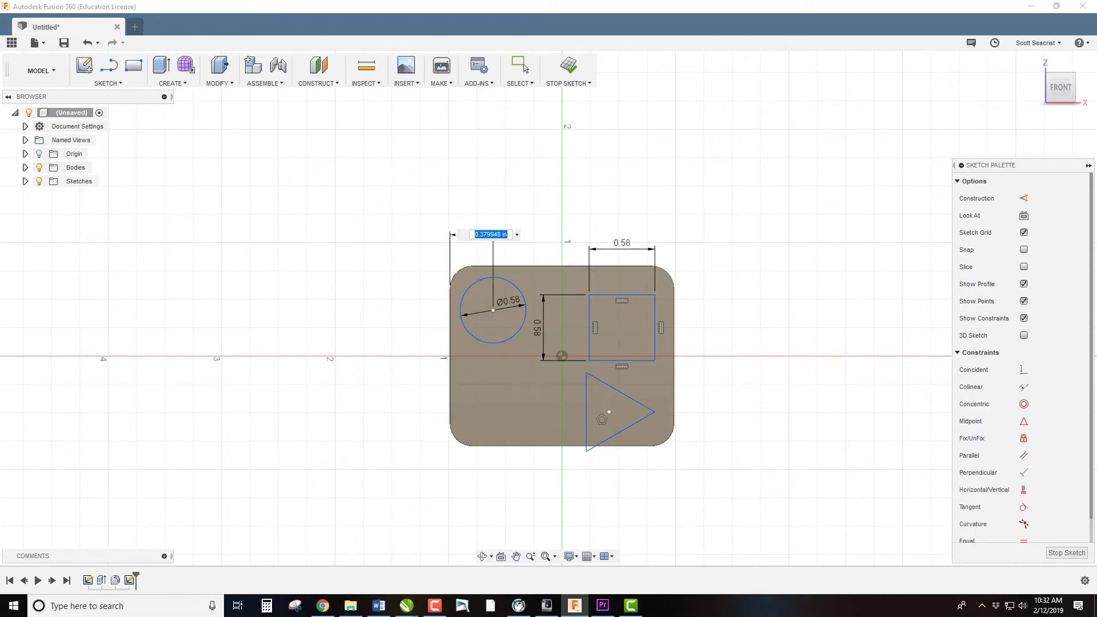
key(BackSpace)
key(Return)
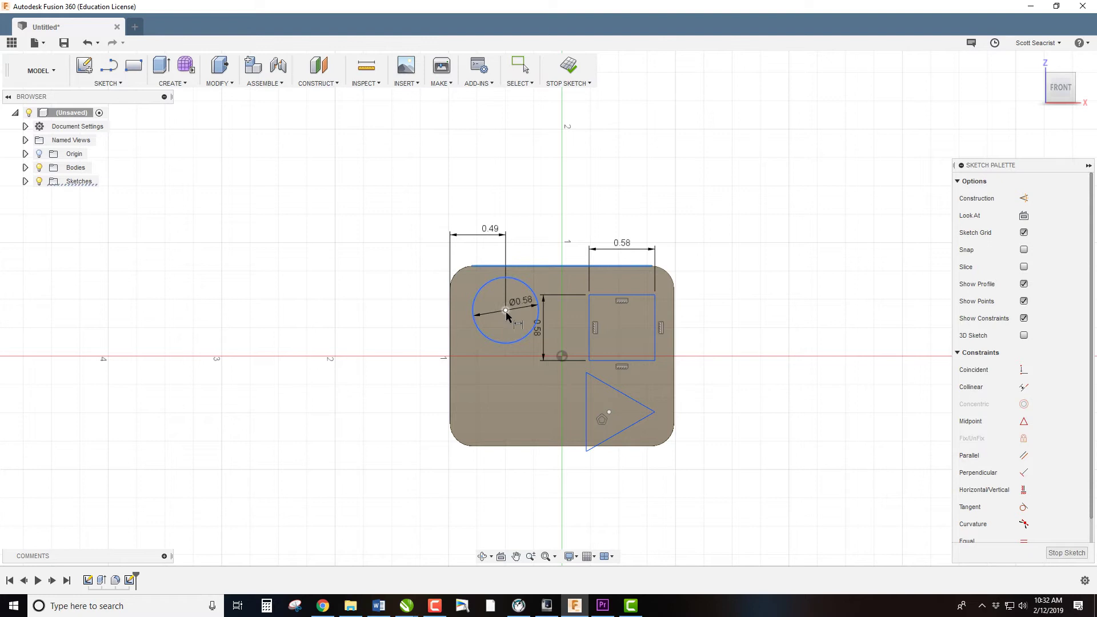
click(506, 311)
click(432, 303)
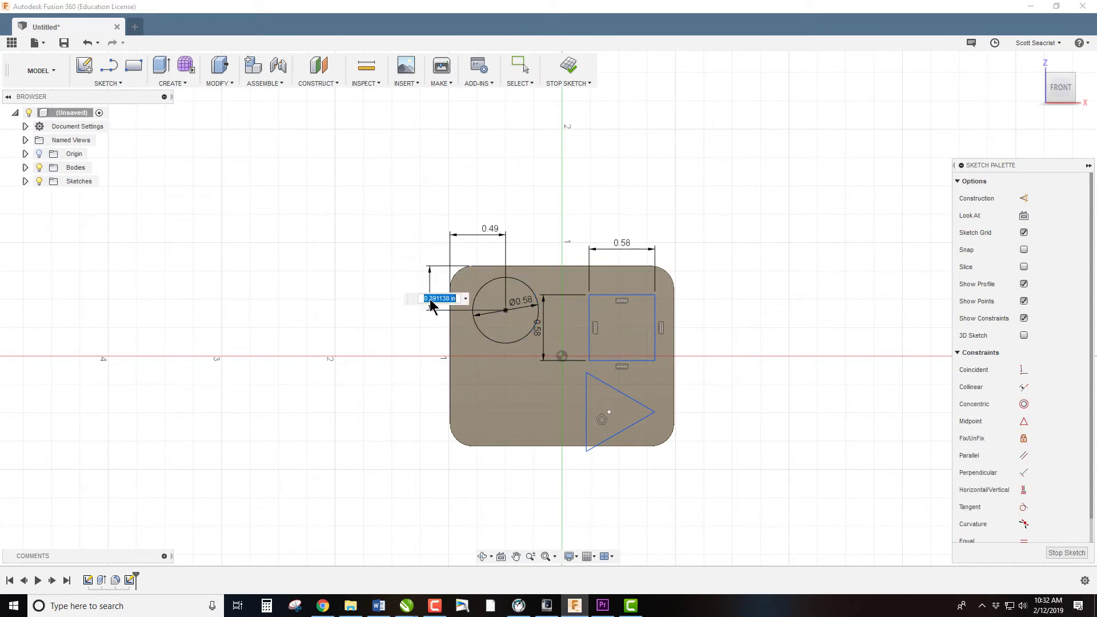
text(.34)
key(Return)
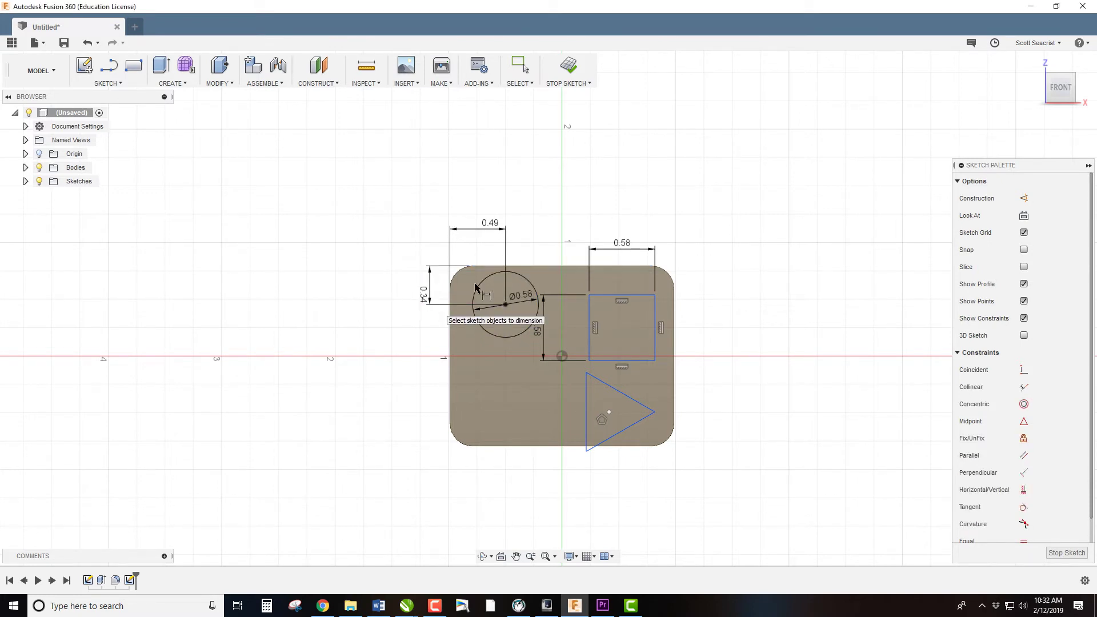
Dimension the square 0.05 in from the block's top edge and 0.2 in from its right edge.
click(620, 296)
click(632, 266)
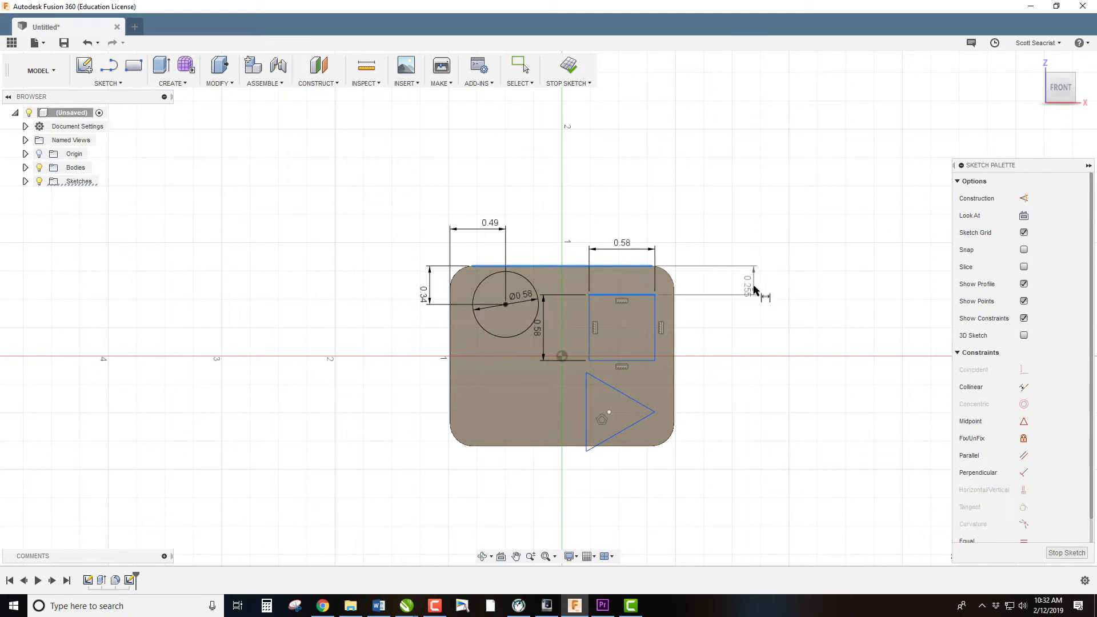
click(755, 292)
text(.05)
key(Return)
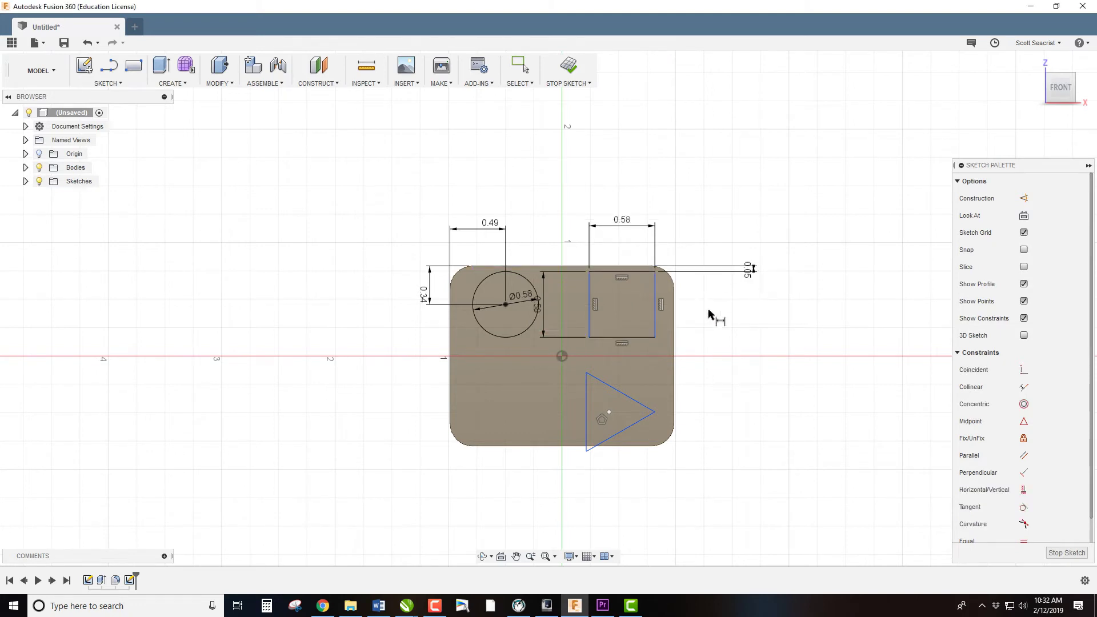
click(656, 321)
click(676, 321)
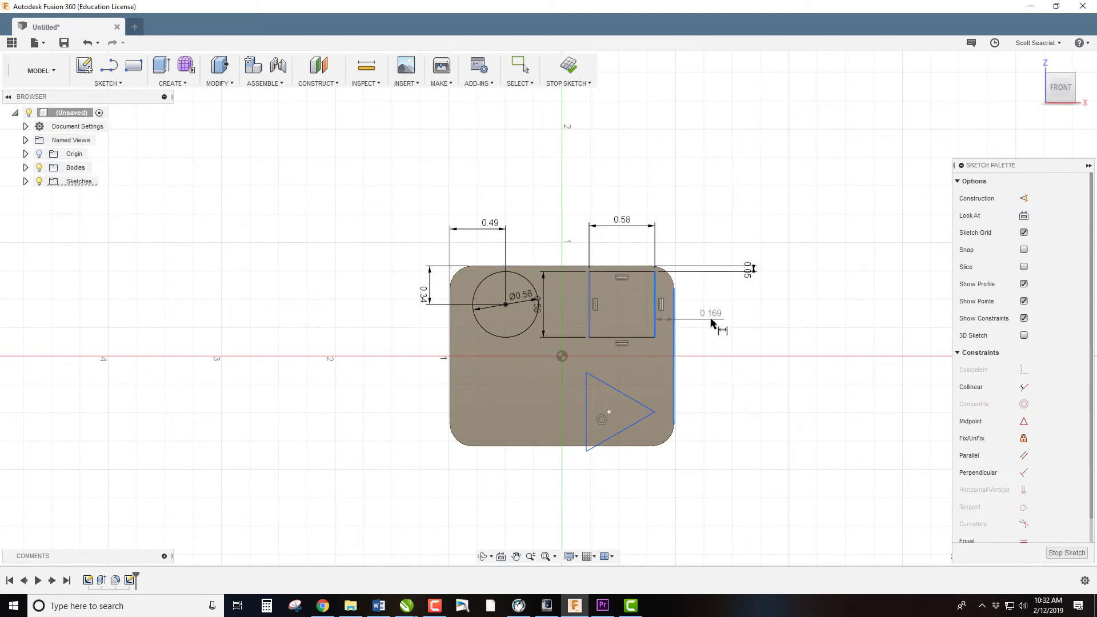
click(711, 326)
text(2)
key(Return)
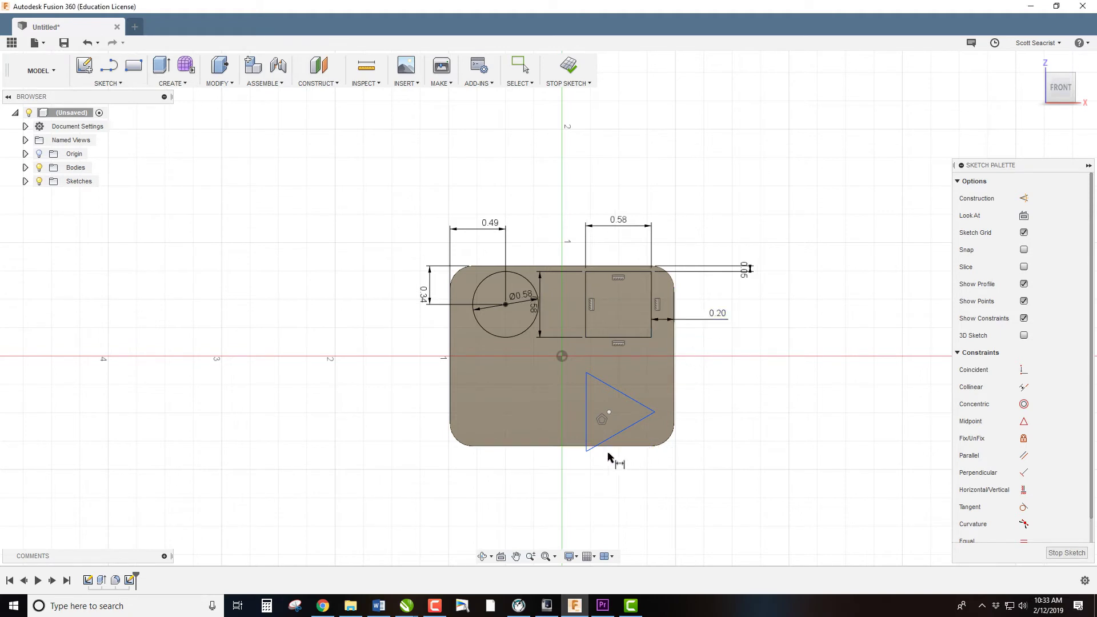
Reposition the triangle within the block's lower-right area and dimension its left side 0.638 in.
key(Escape)
drag(610, 412, 615, 410)
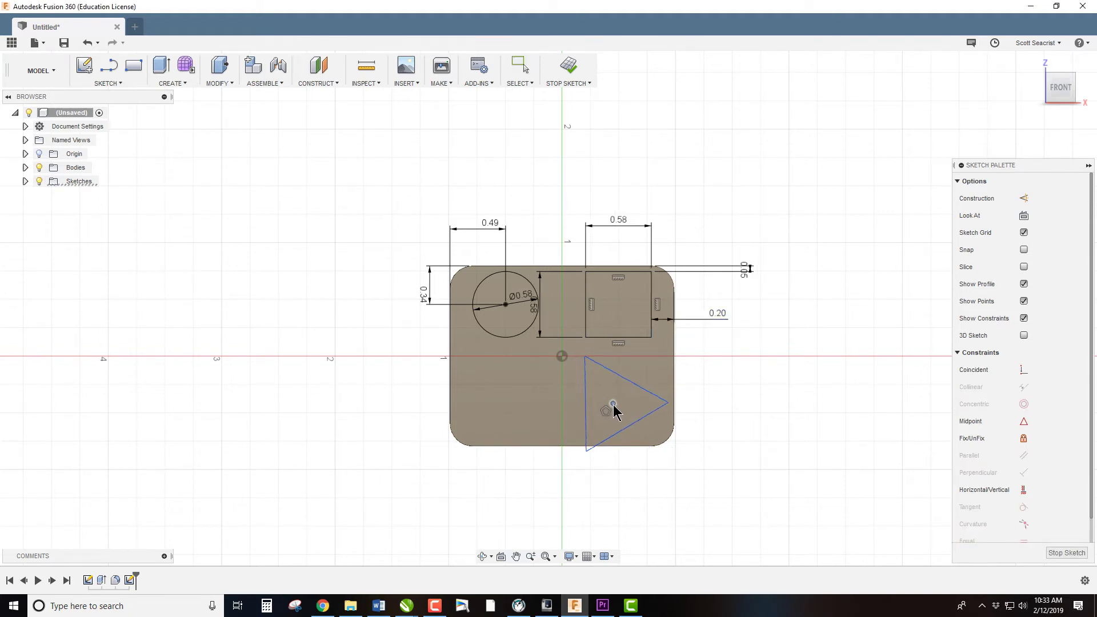
drag(587, 451, 591, 441)
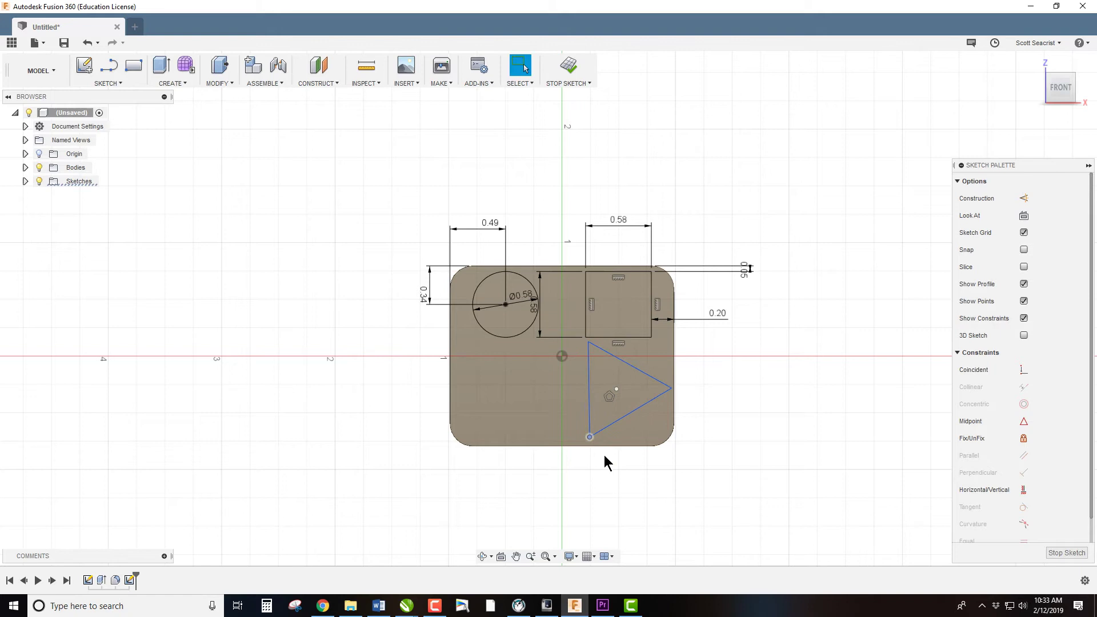
key(d)
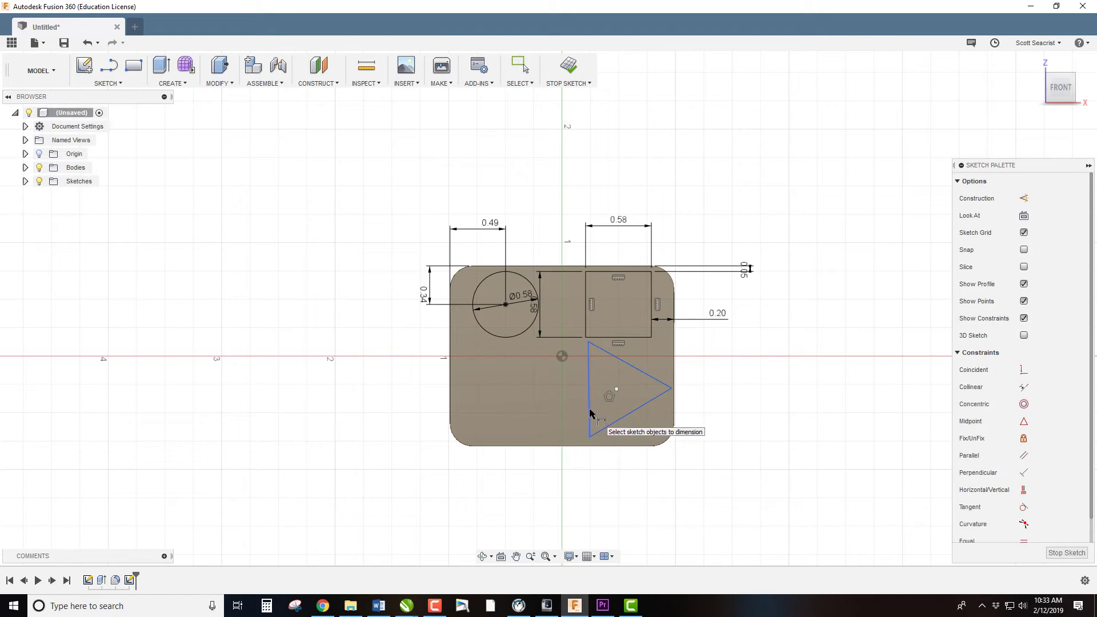
click(590, 413)
click(576, 410)
key(BackSpace)
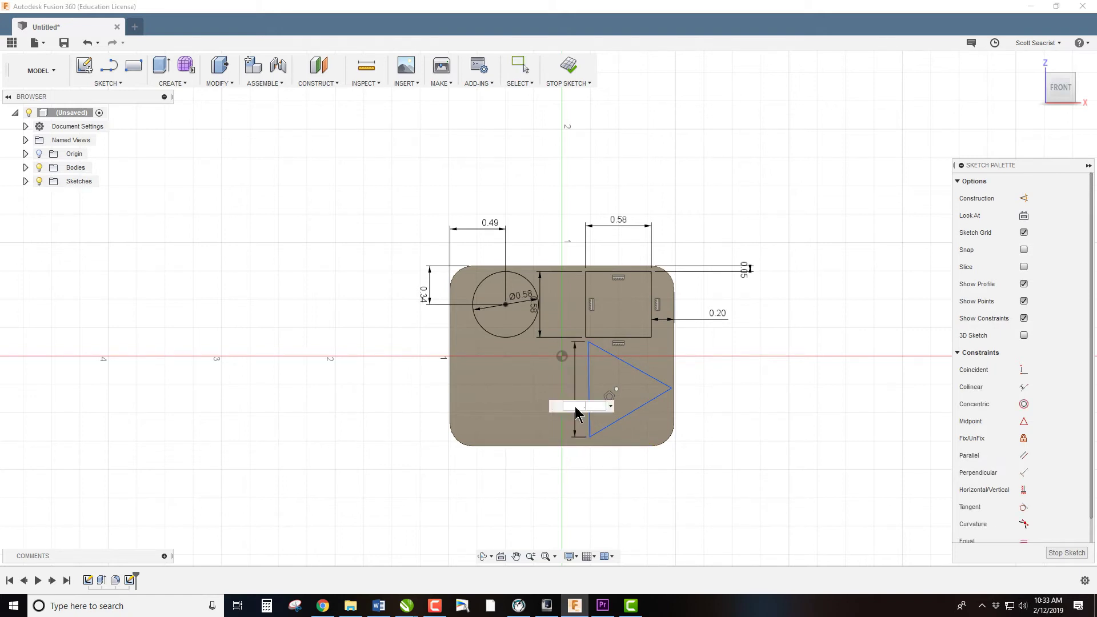
text(.638)
key(Return)
Dimension the triangle's lower corner 0.05 in from the block's bottom edge.
click(592, 446)
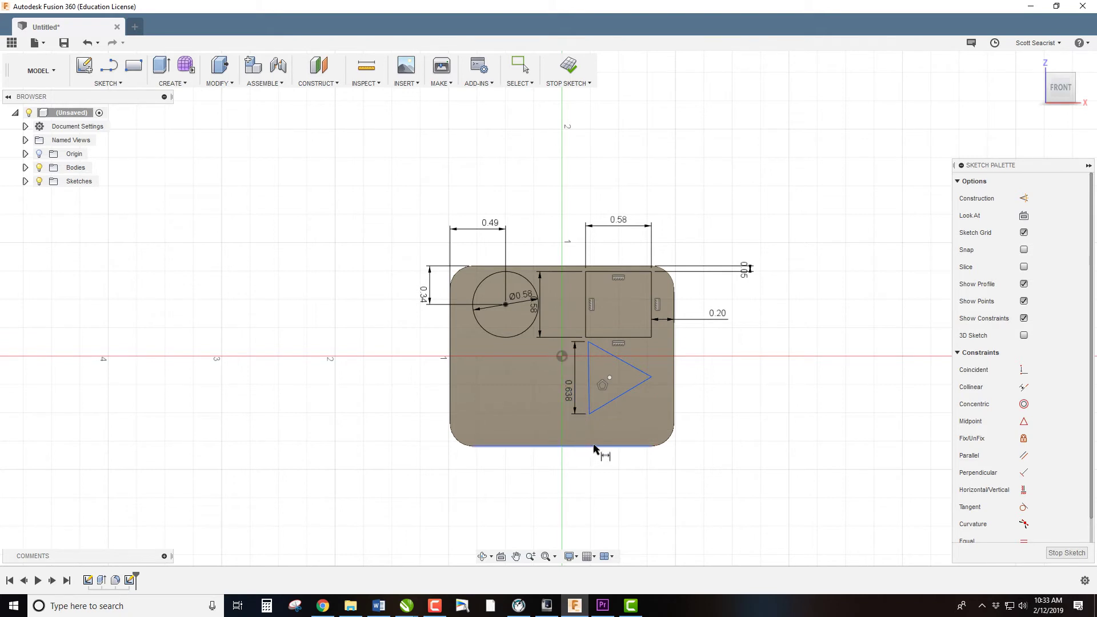
click(590, 412)
click(614, 482)
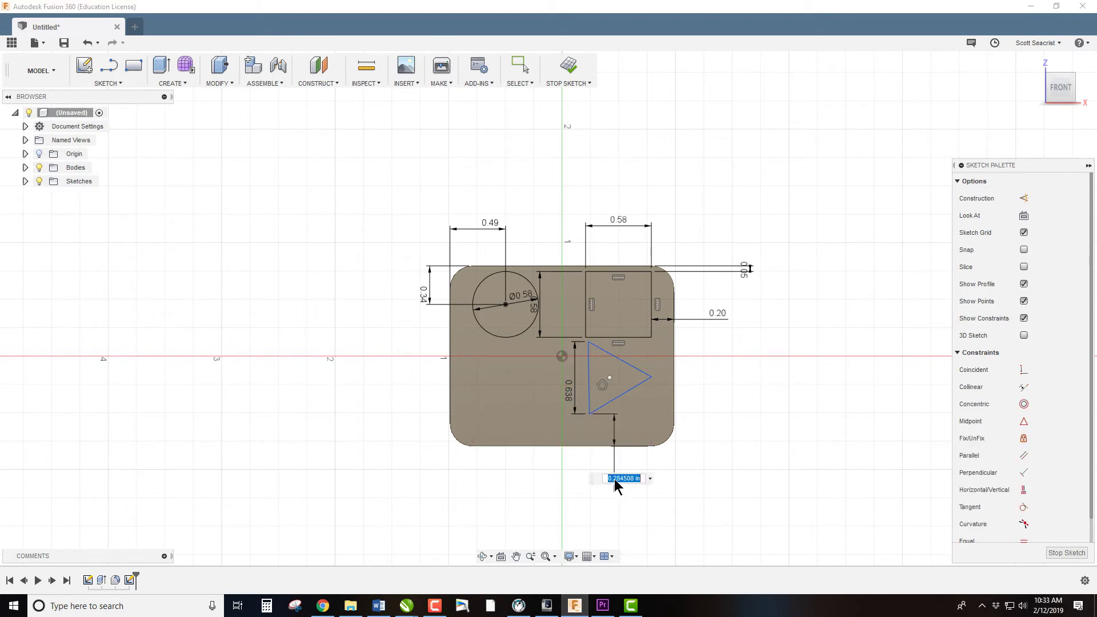
text(.05)
key(Return)
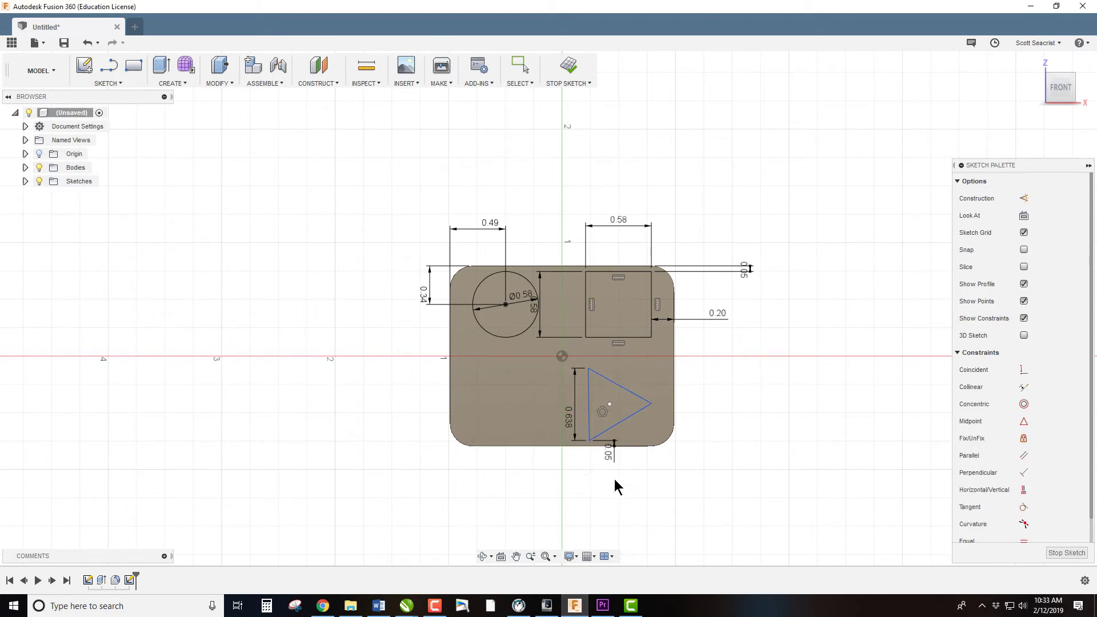
Dimension the triangle's right corner 0.2 in from the block's right edge and constrain the triangle's left side vertical.
click(672, 406)
click(652, 405)
click(663, 474)
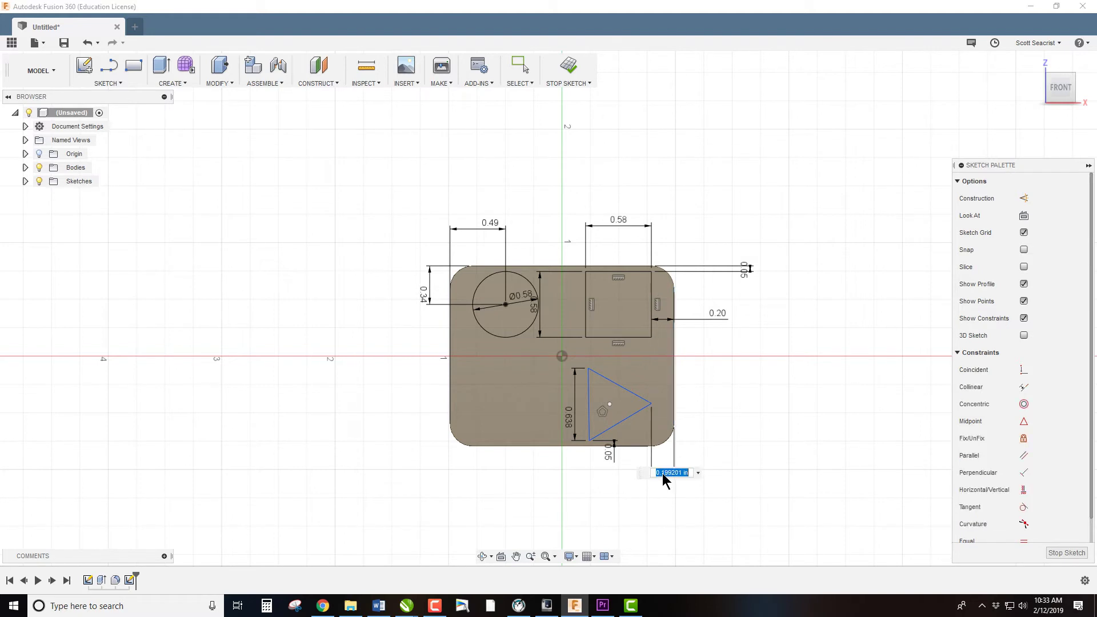
text(2)
key(Return)
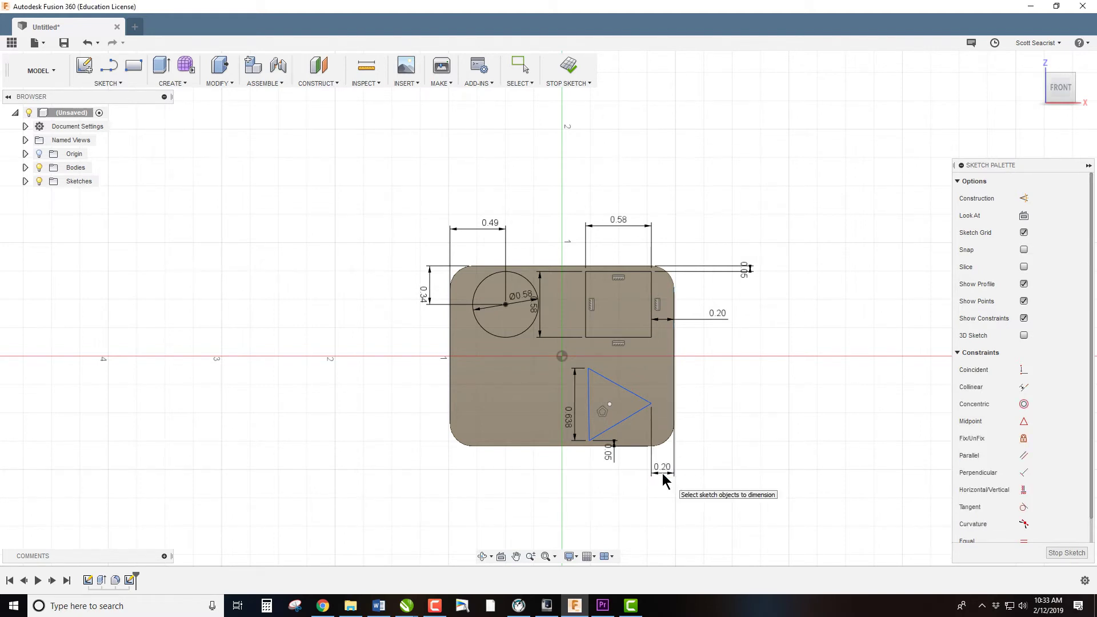
click(1026, 492)
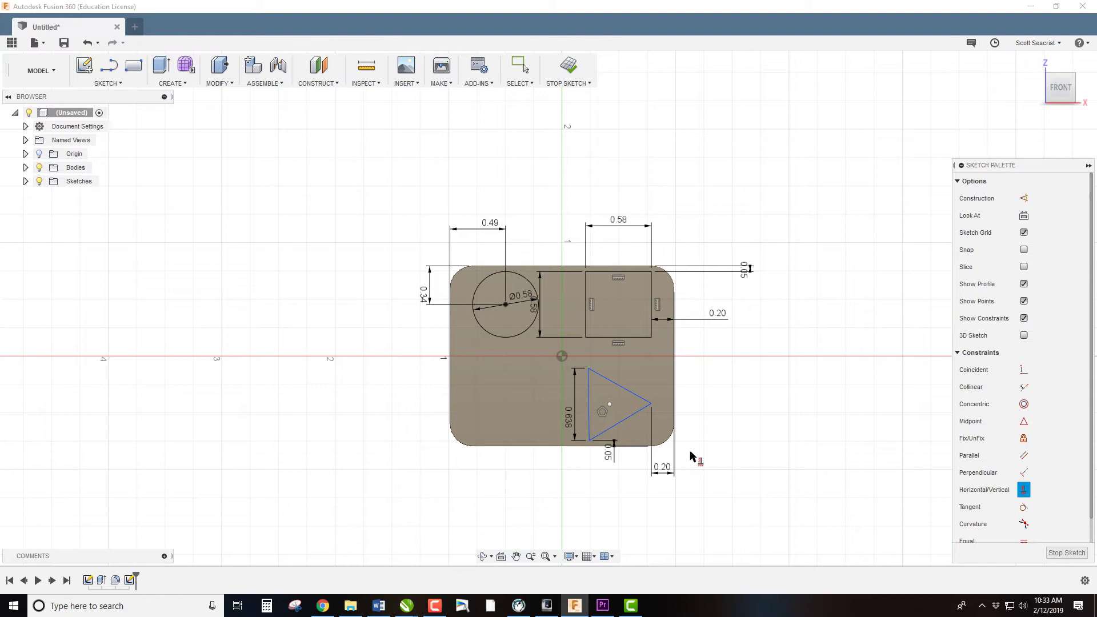
click(590, 407)
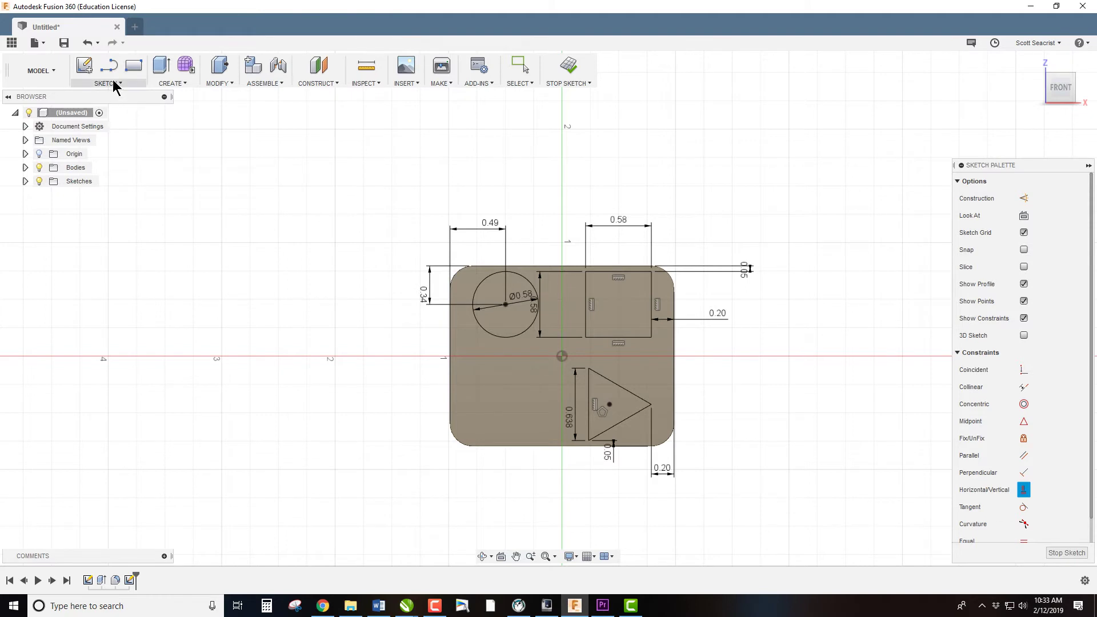
Sketch a 0.605 in diameter construction circle in the block's lower-left area.
key(c)
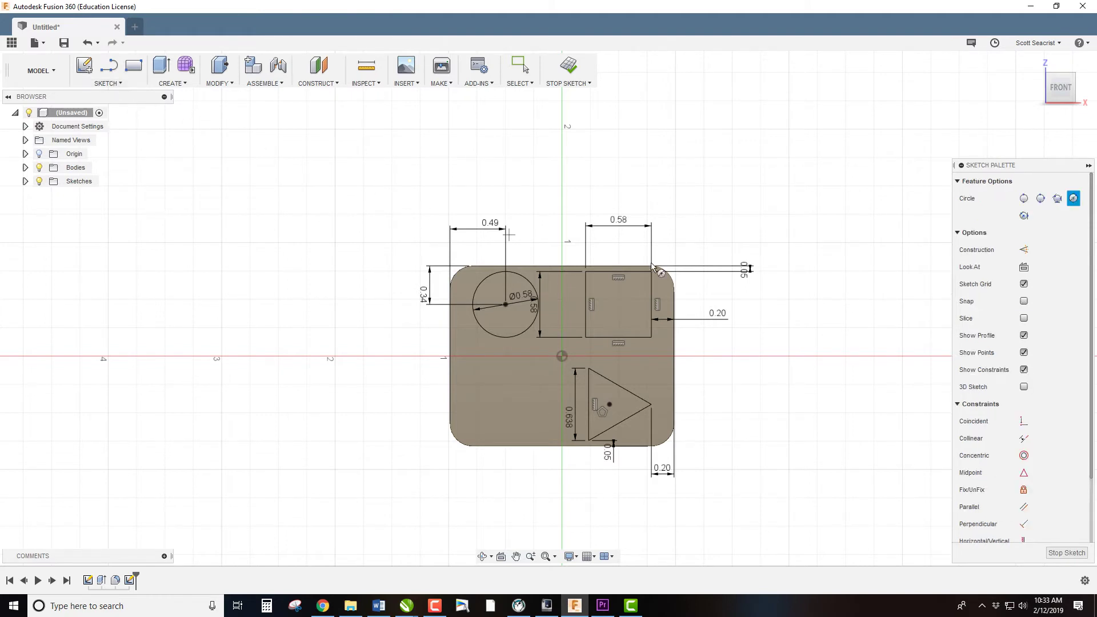
click(1024, 249)
click(503, 395)
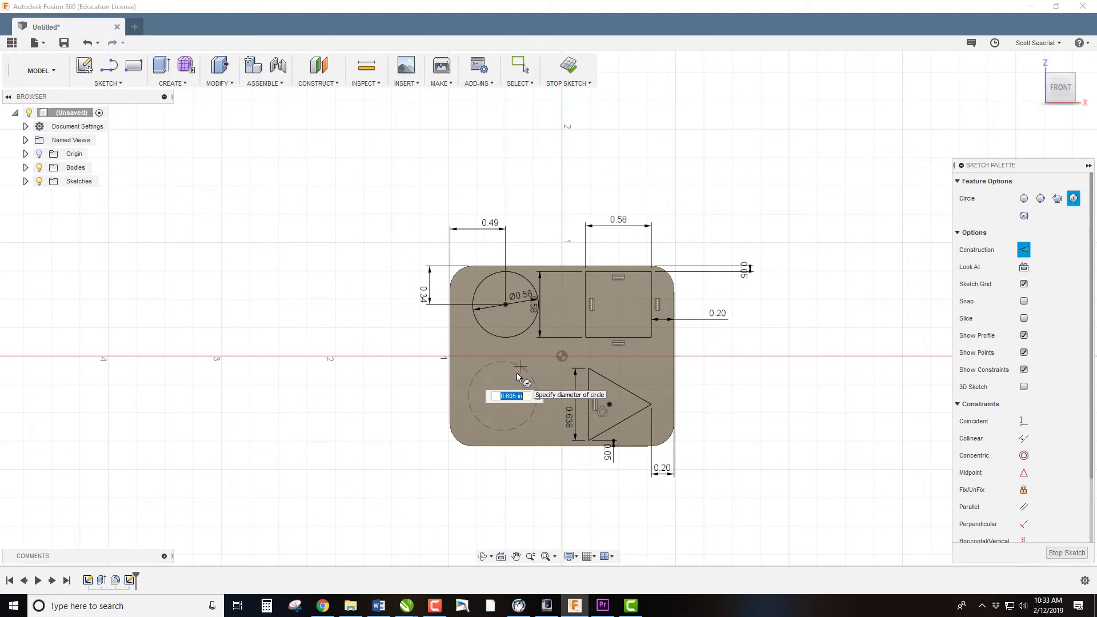
key(Return)
key(Escape)
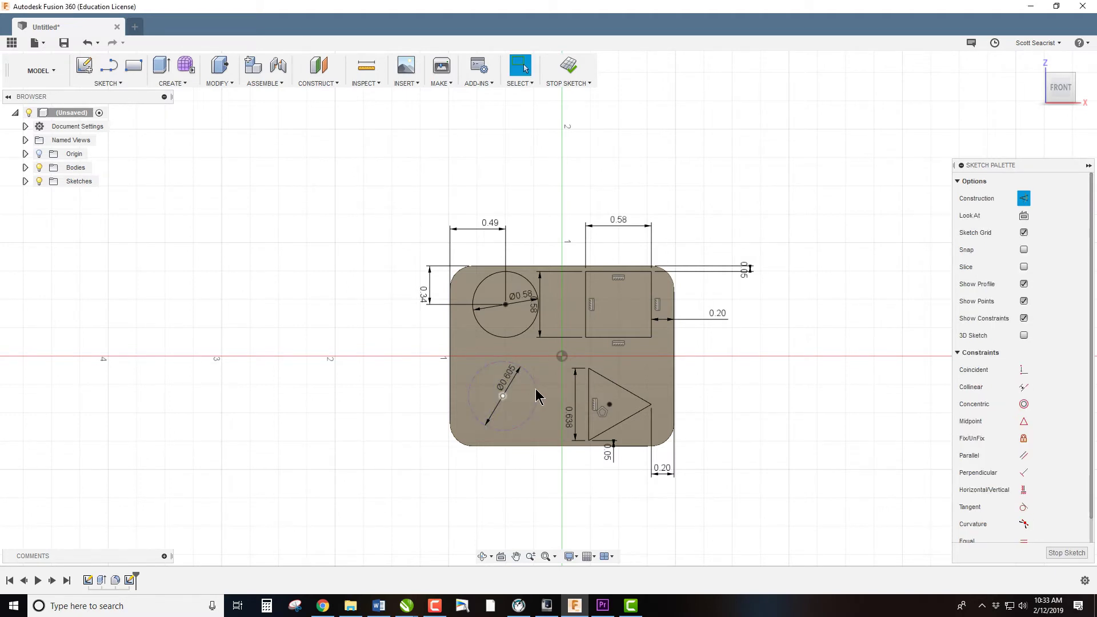
Add a concentric 0.412 in diameter construction circle inside the lower-left construction circle.
key(c)
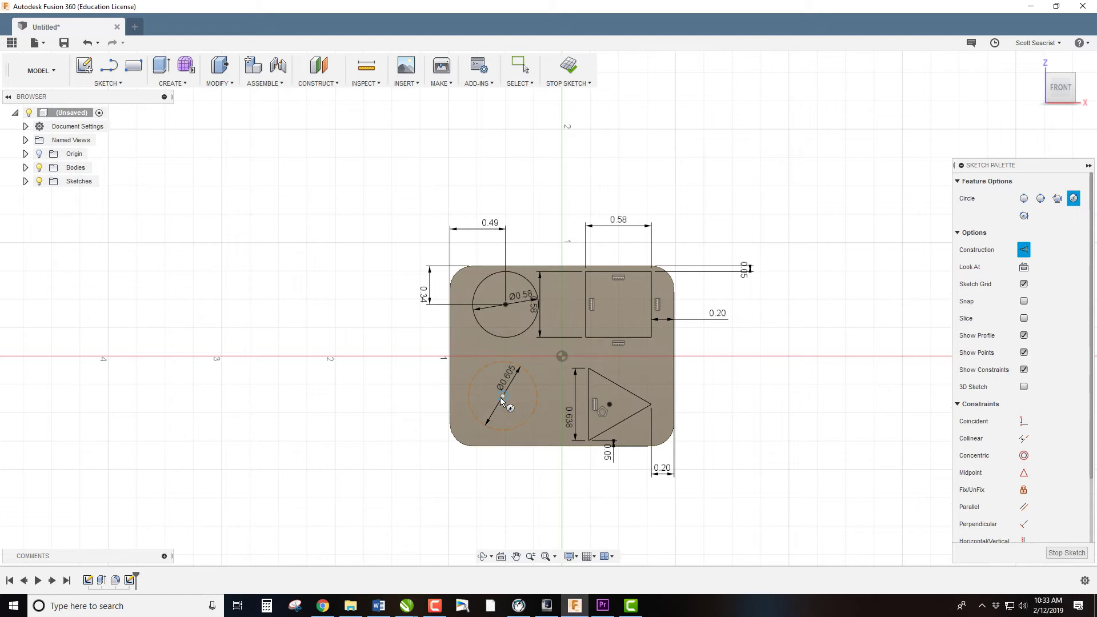
click(503, 395)
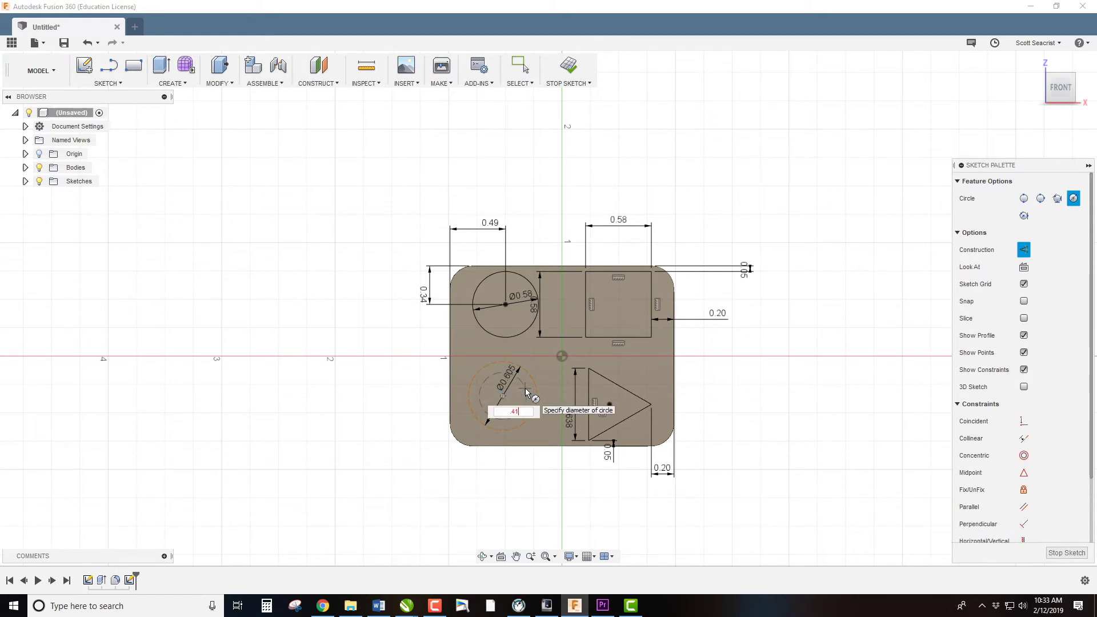
key(Return)
key(Escape)
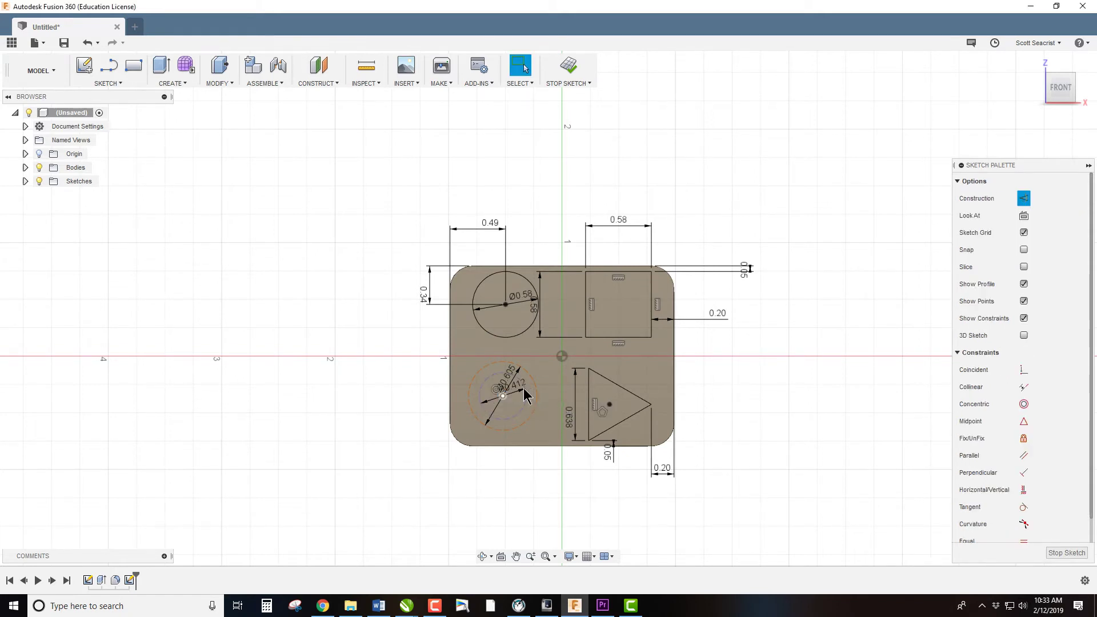
Dimension the construction circles' shared center 0.488 in from the block's left edge.
click(456, 402)
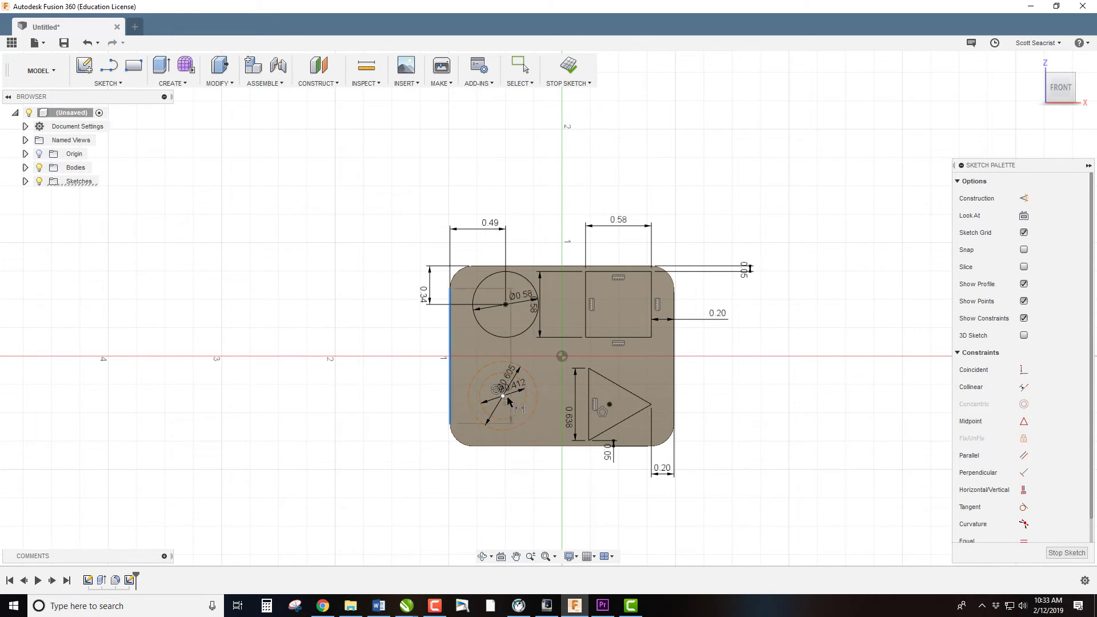
click(503, 395)
click(483, 484)
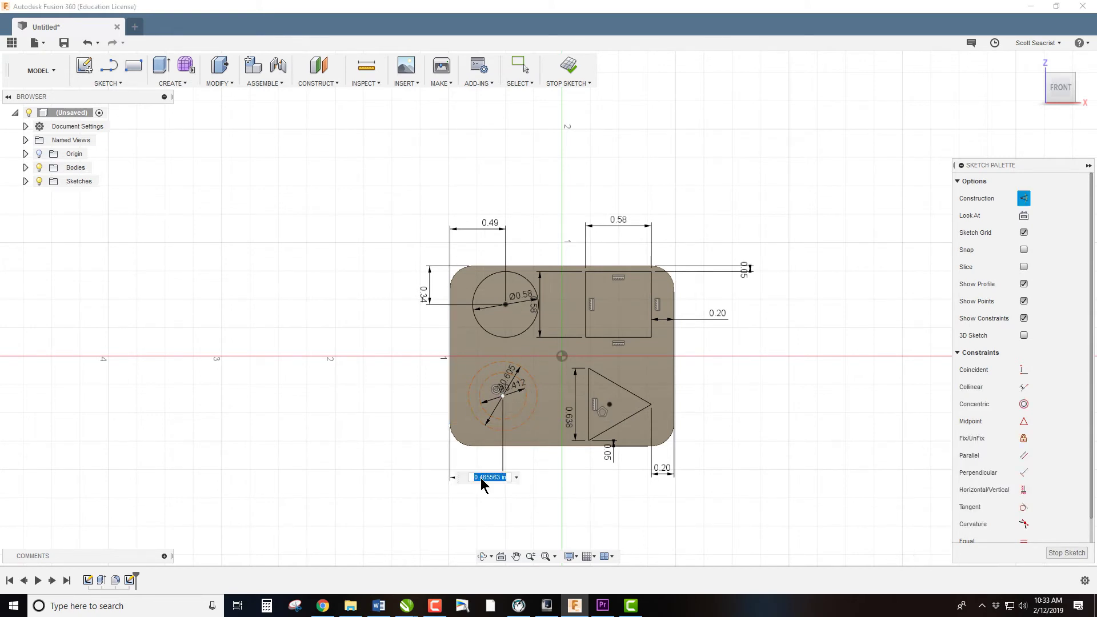
text(.4)
key(Return)
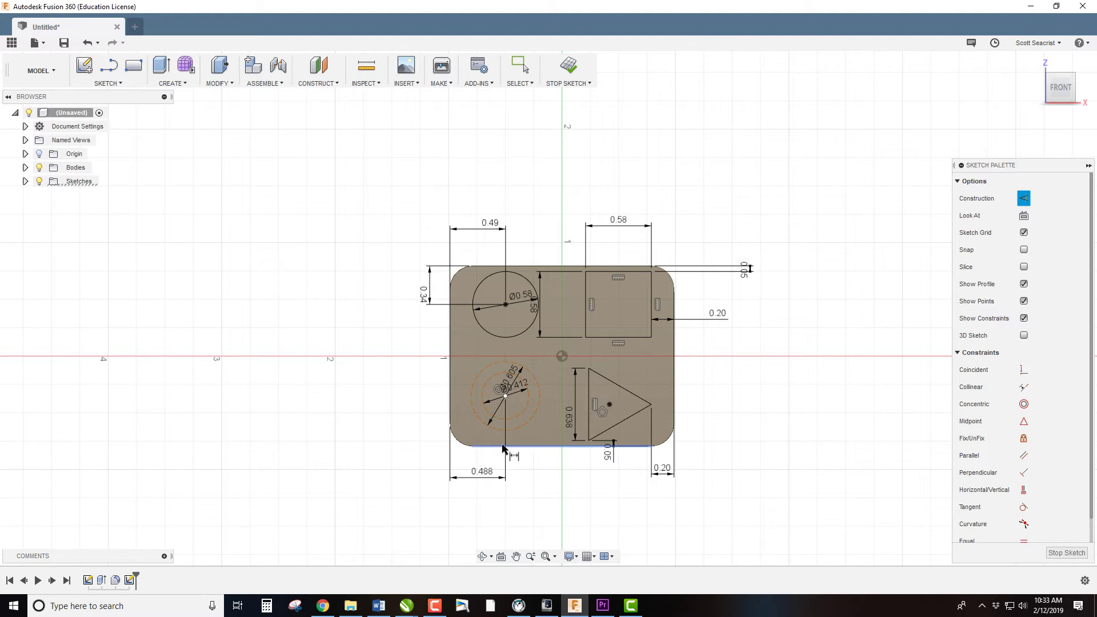
key(Escape)
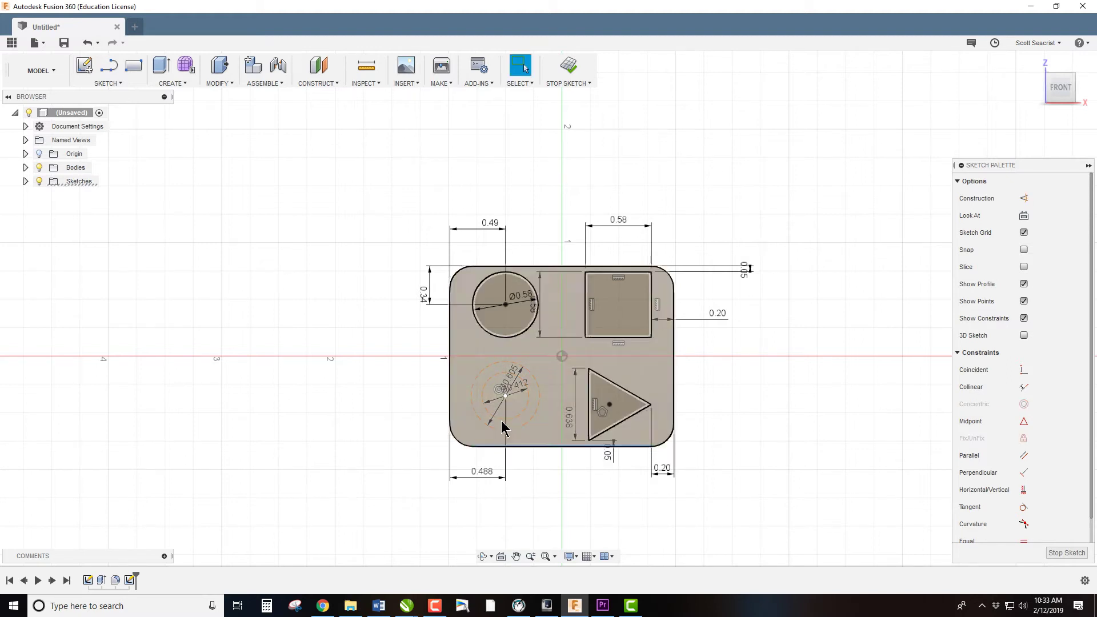
Place a vertical dimension between the block's bottom edge and the construction circles' center.
click(521, 446)
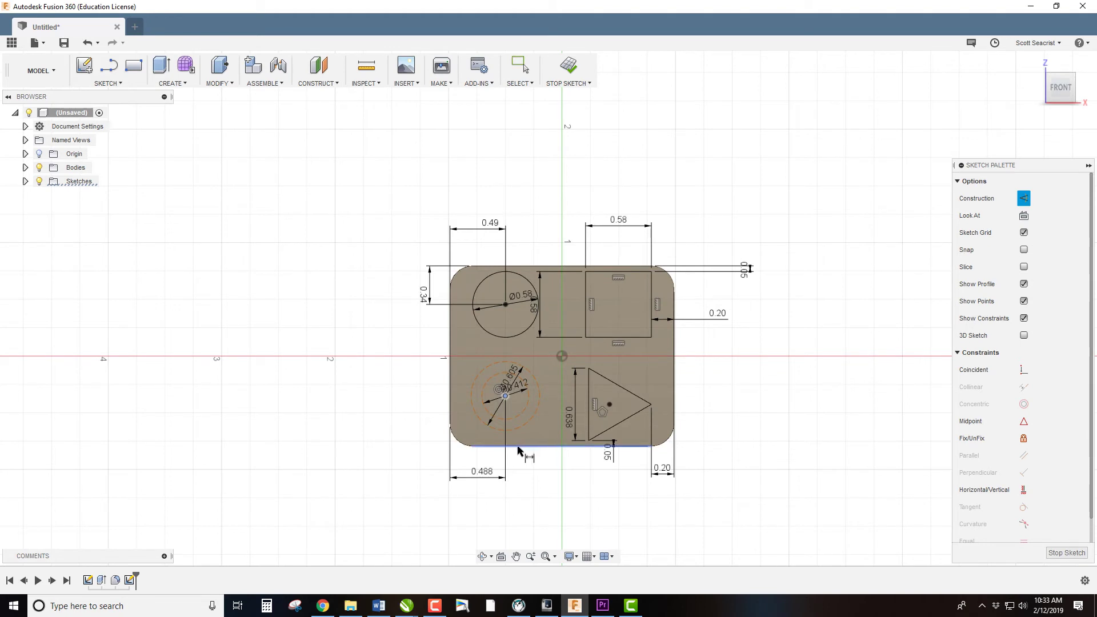
click(506, 397)
click(413, 428)
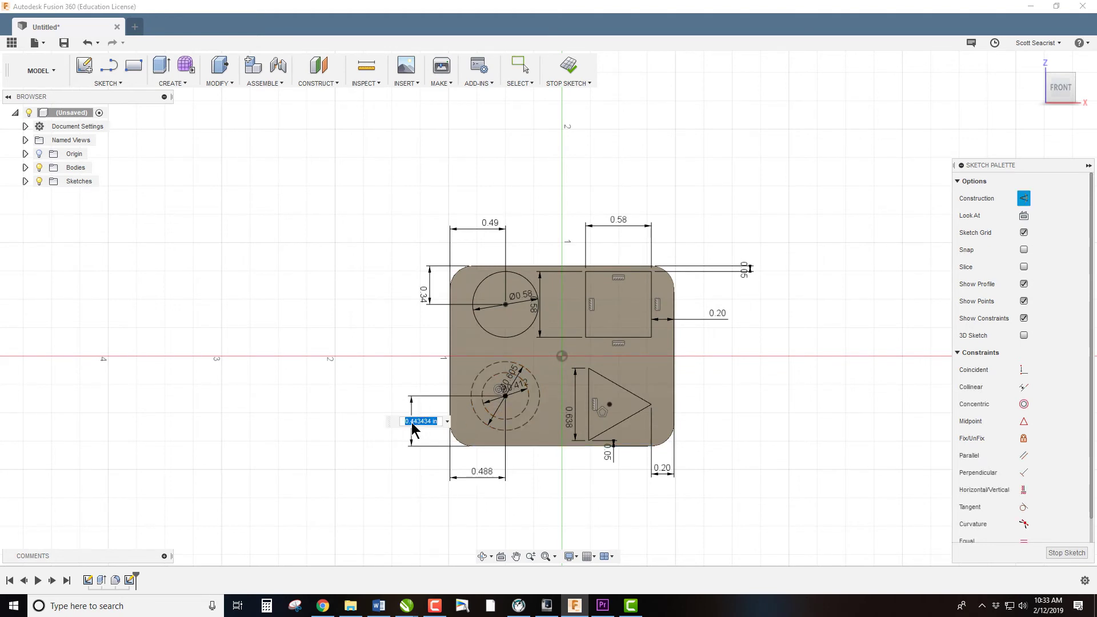
text(363)
key(Return)
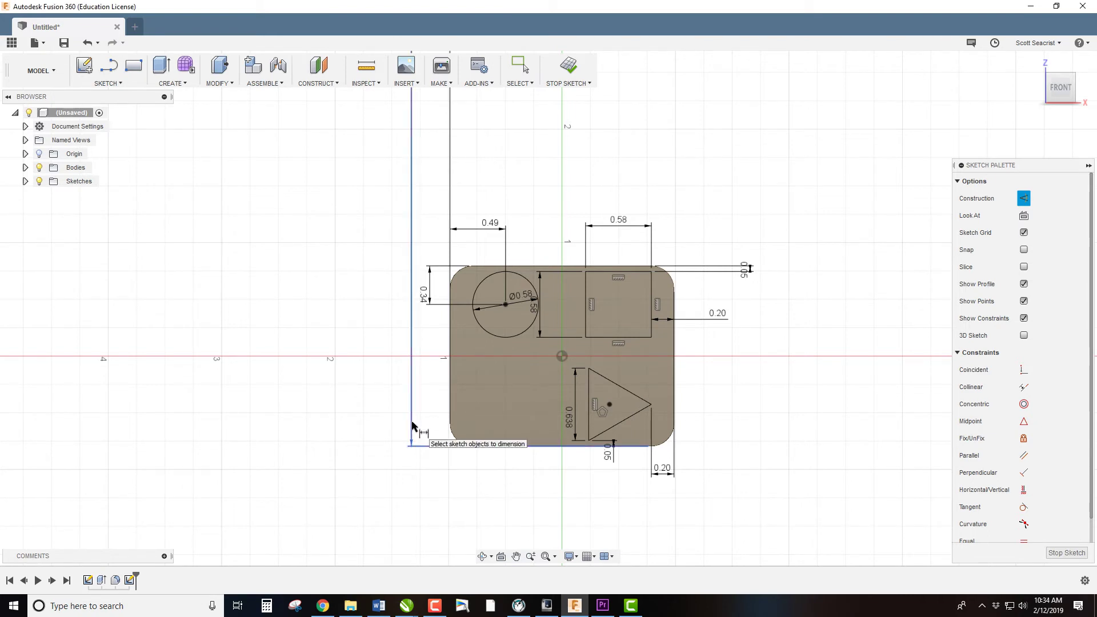
key(Escape)
key(ctrl+z)
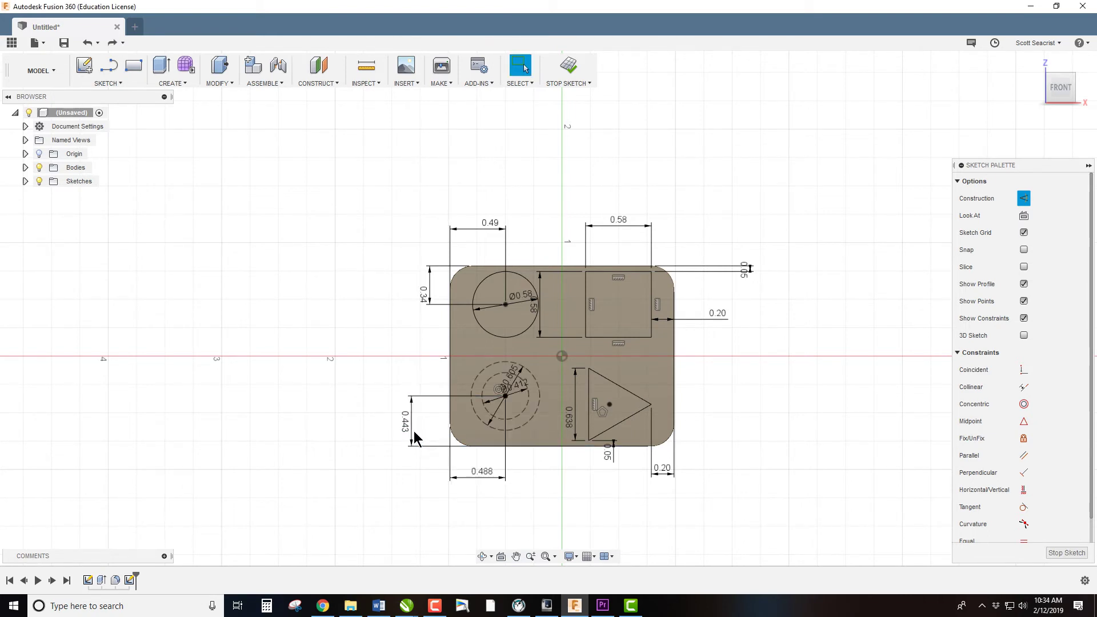
Set the distance from the block's bottom edge to the construction circles' center to 0.363 in.
double_click(410, 433)
text(.363)
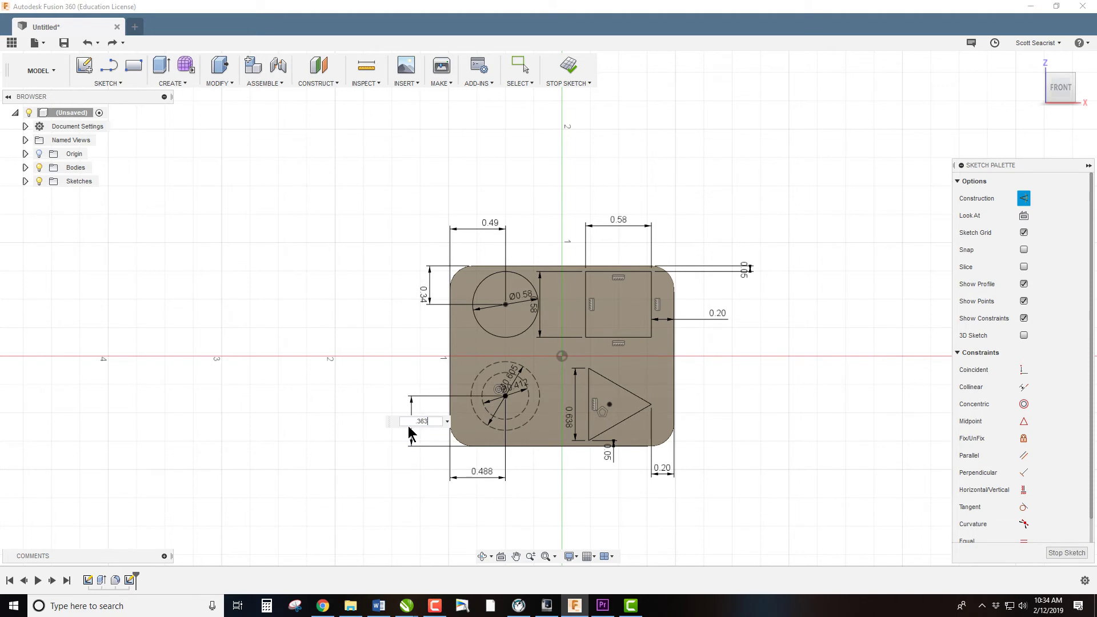
key(Return)
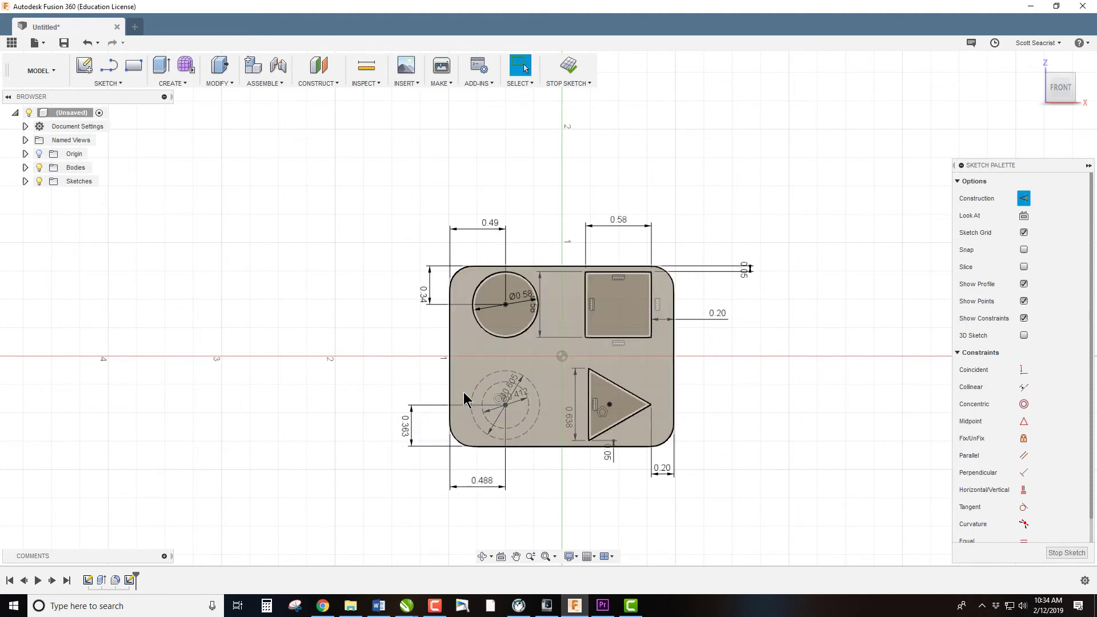
Sketch a five-sided inscribed construction polygon from the construction circles' center out to the larger circle, and constrain its top side horizontal.
click(107, 84)
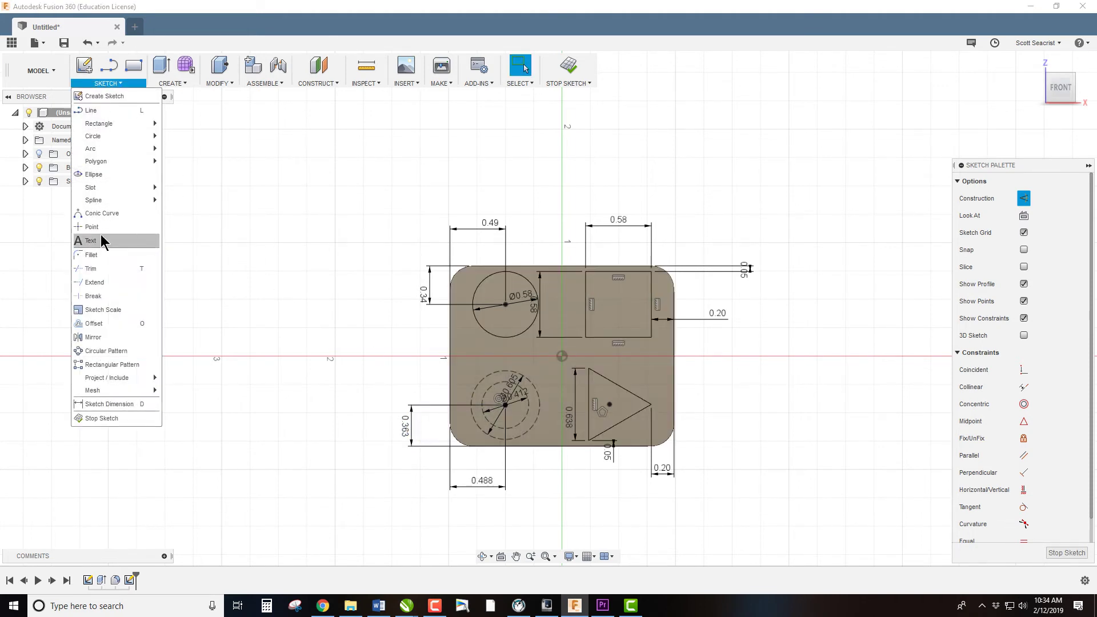
mouse_move(114, 165)
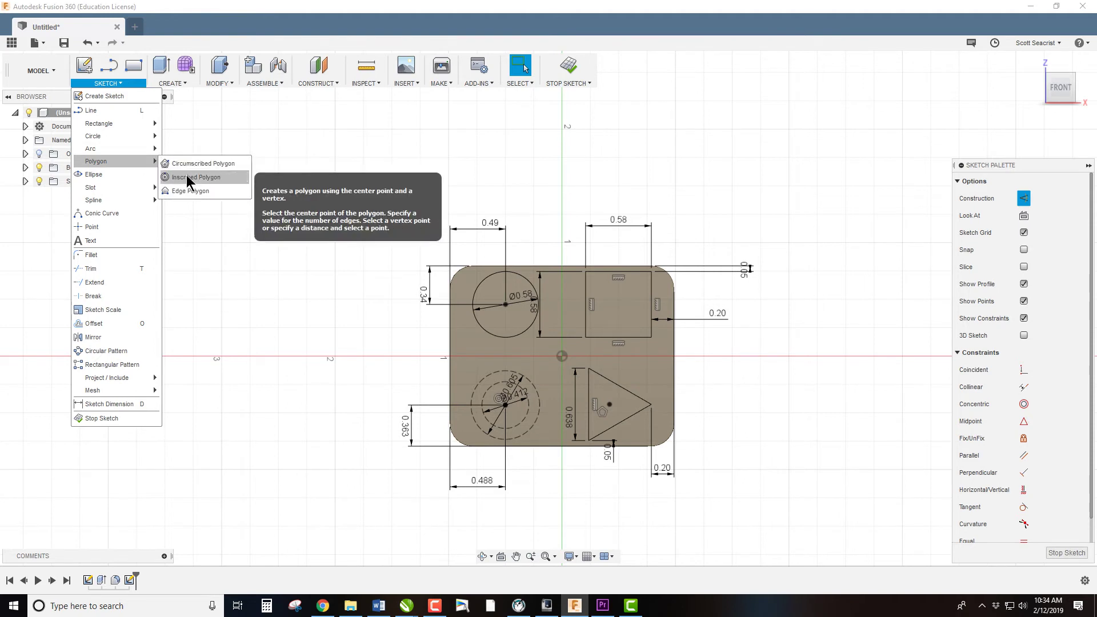
click(192, 177)
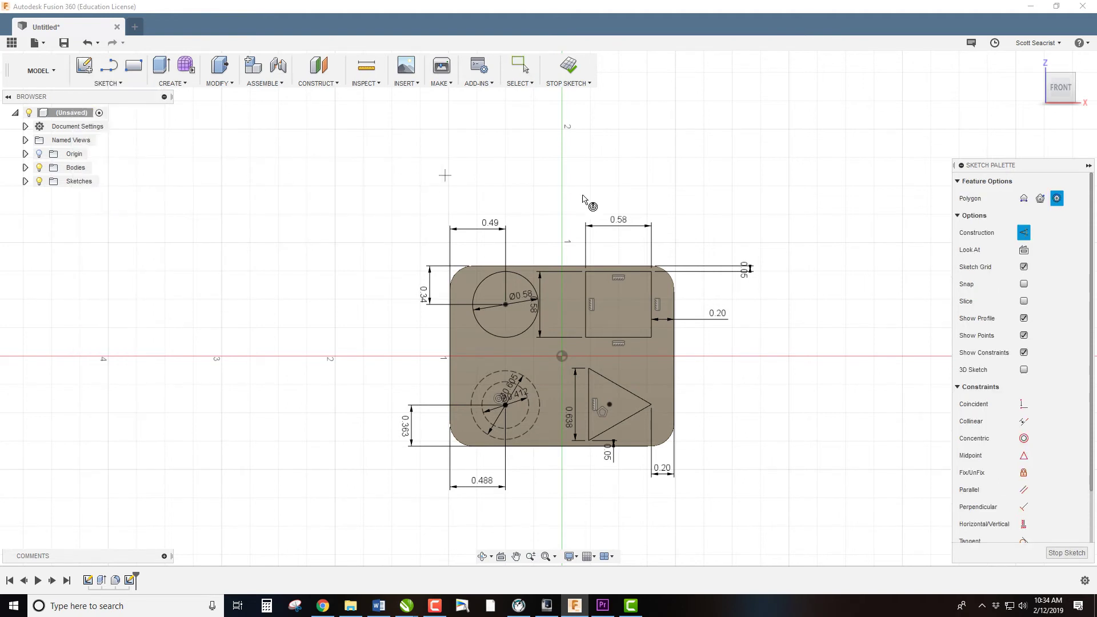
click(505, 405)
key(Tab)
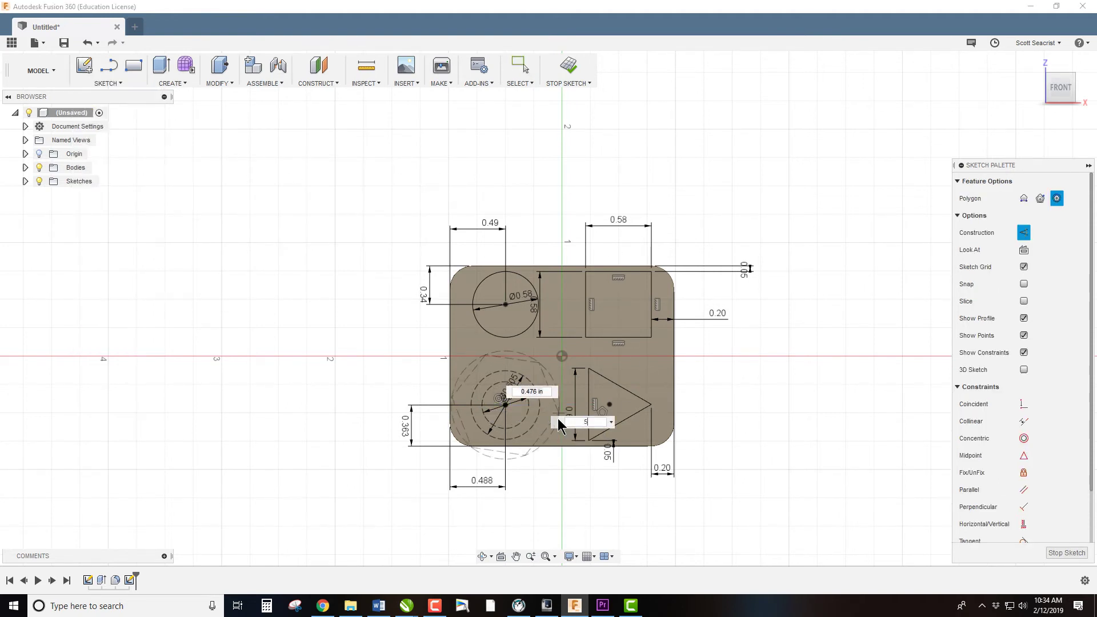
text(5)
scroll(547, 394, up, 3)
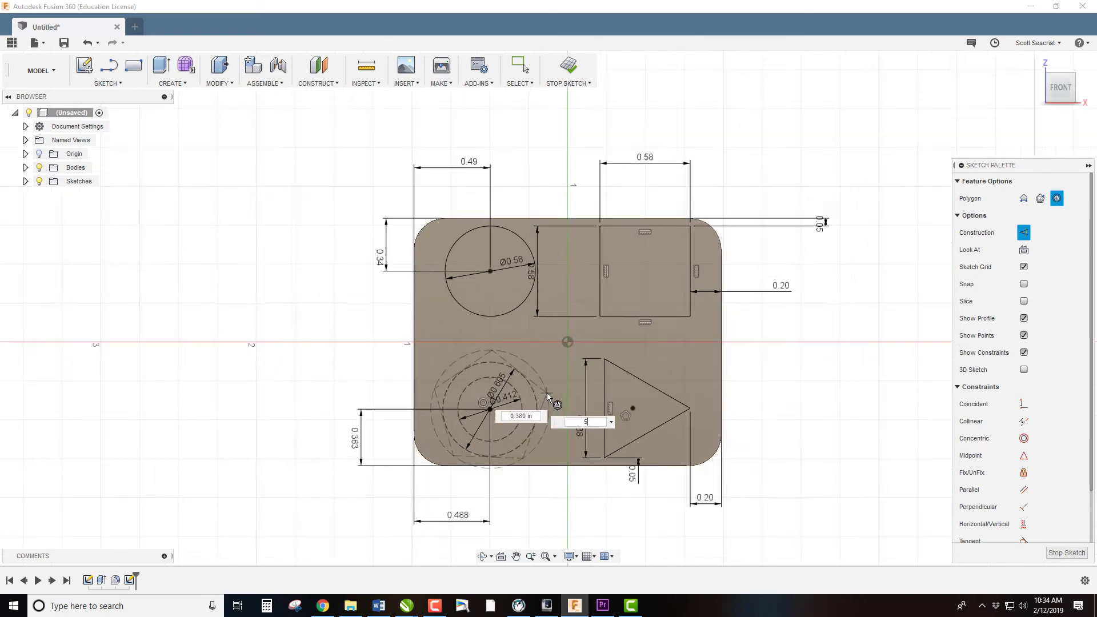
click(513, 368)
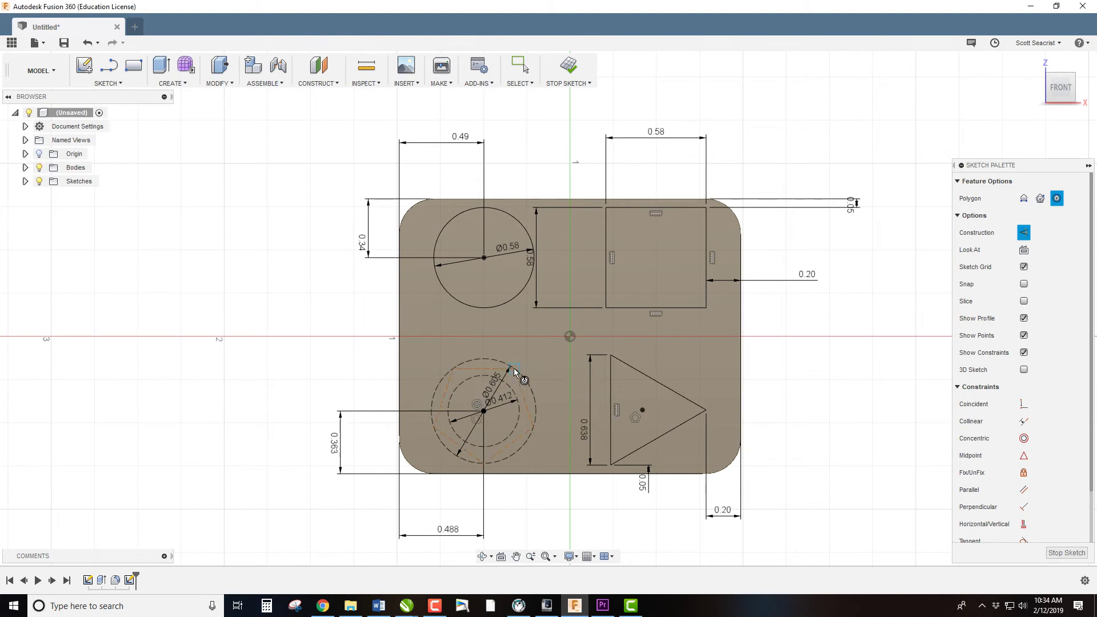
click(1024, 525)
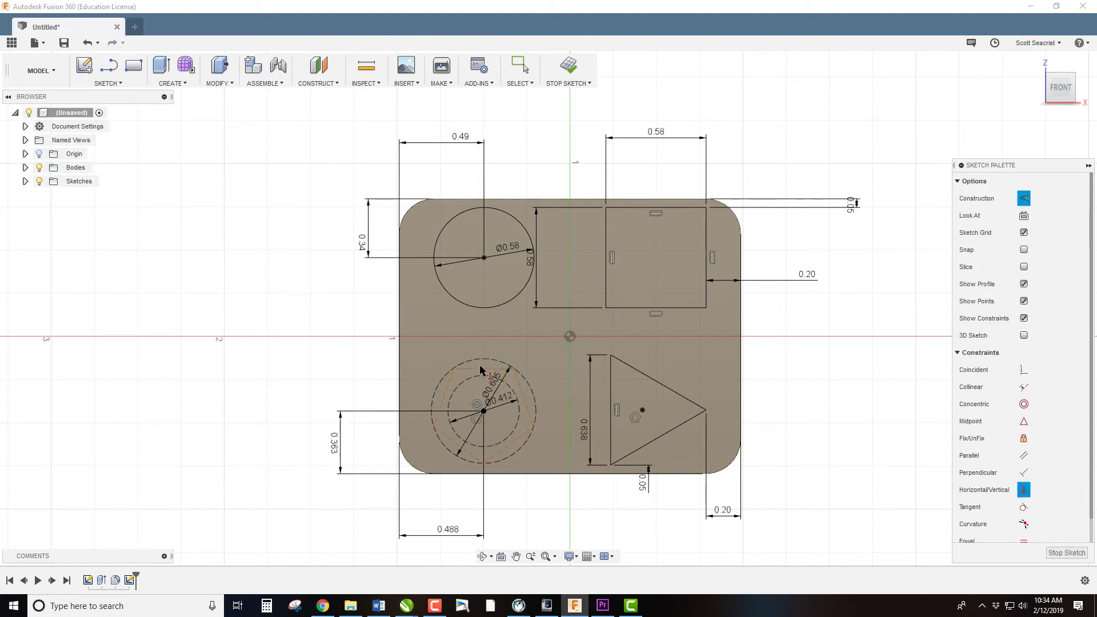
scroll(462, 432, up, 4)
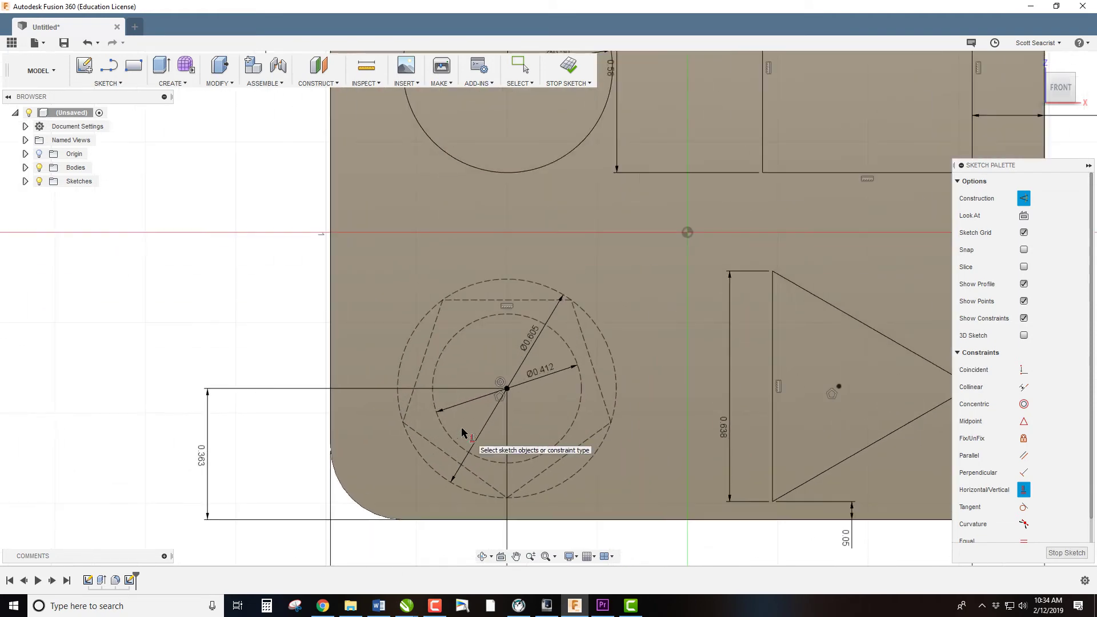
Start the Line tool with construction mode turned off so the star outline is drawn as solid geometry.
scroll(462, 433, up, 2)
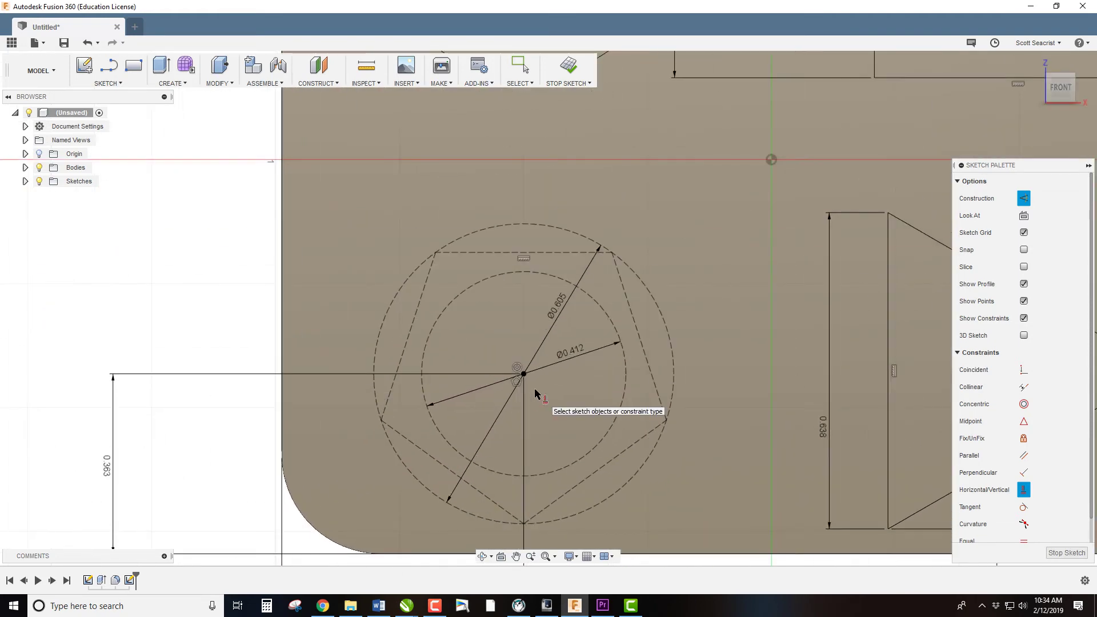
key(l)
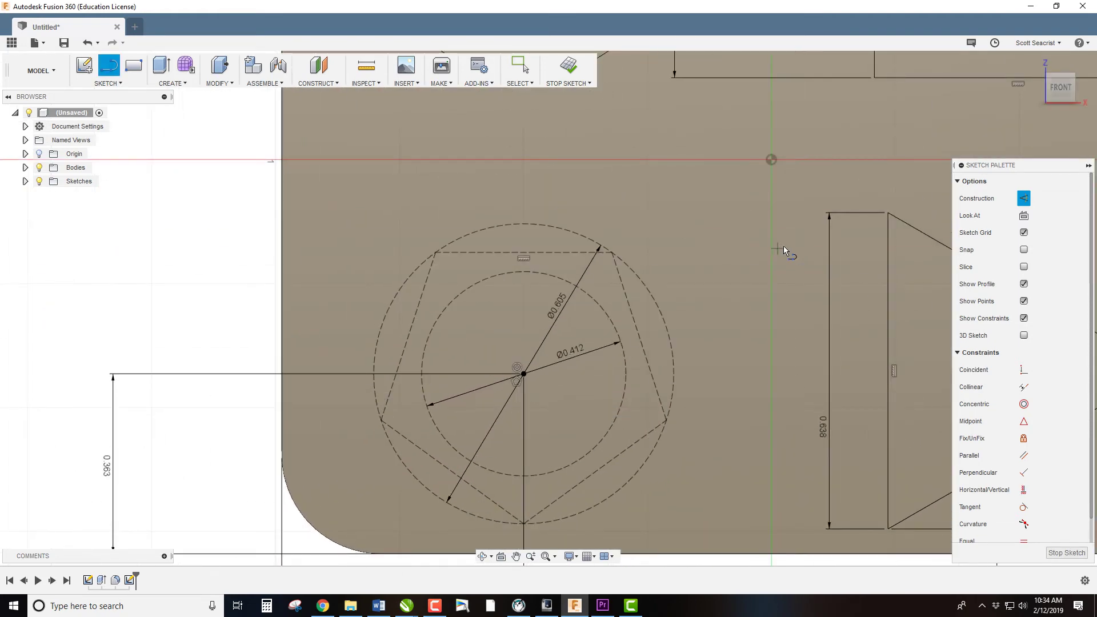
click(1023, 198)
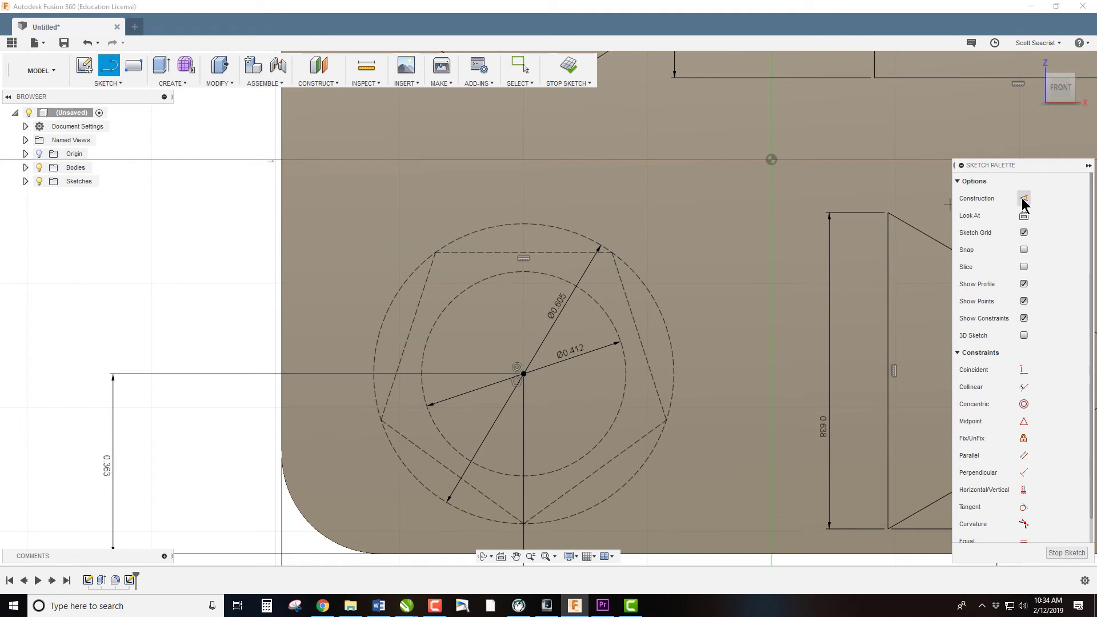
click(611, 253)
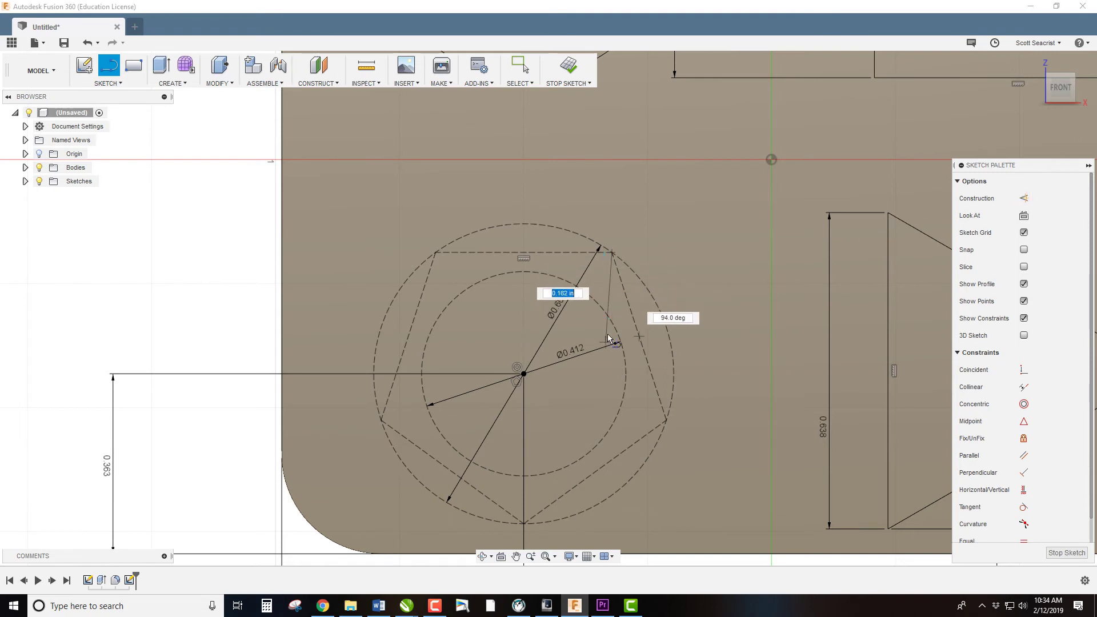
scroll(614, 325, up, 2)
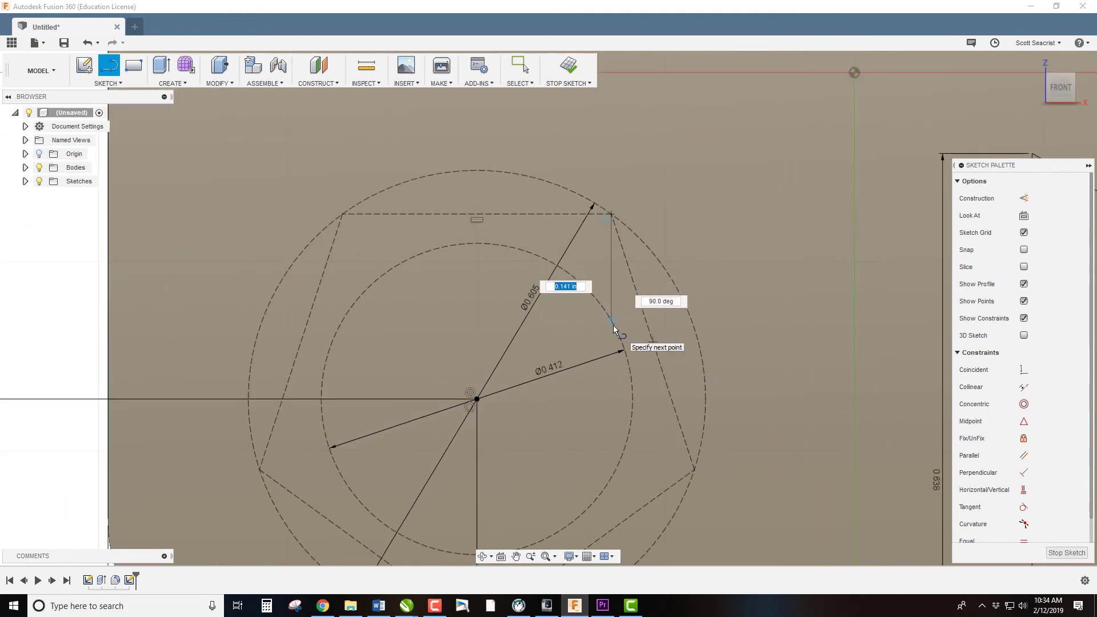
click(632, 389)
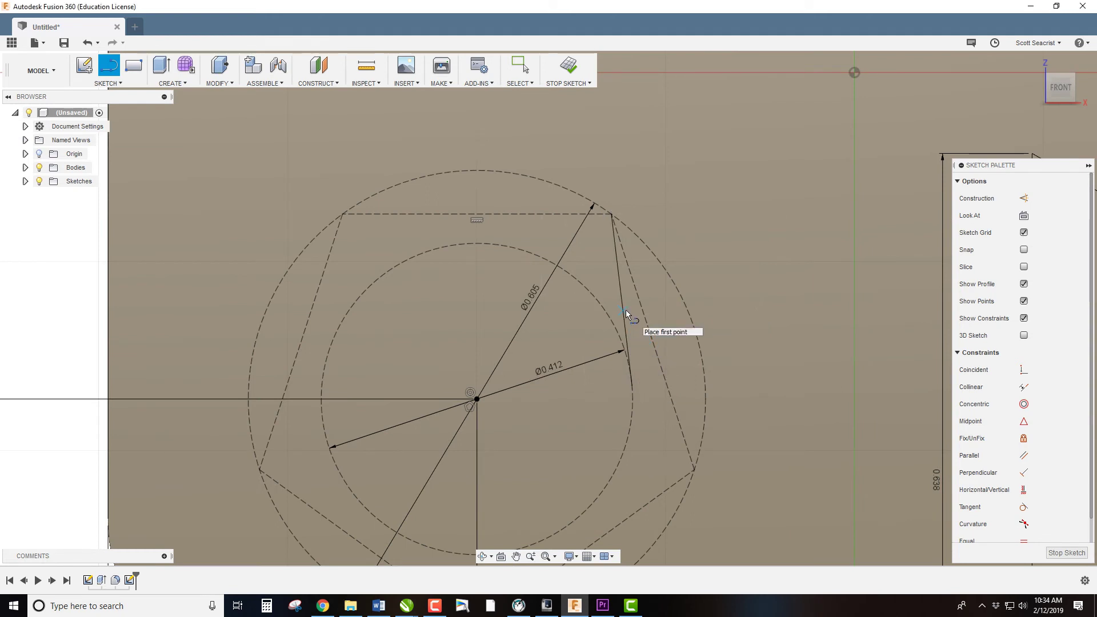
key(Escape)
key(ctrl+z)
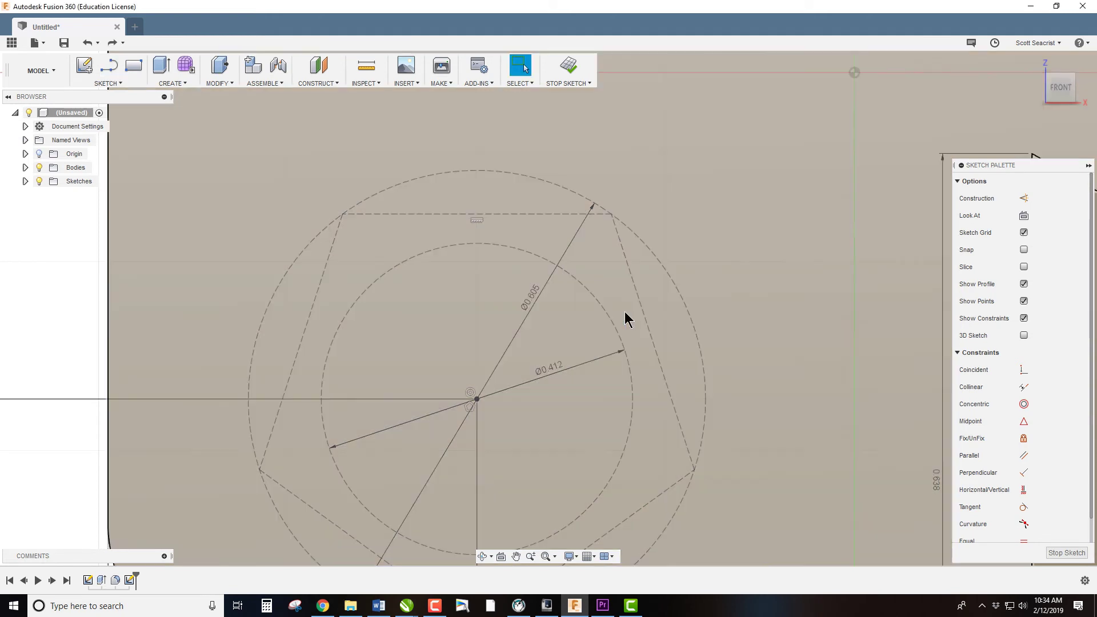
Draw the star's right half as lines zigzagging between the pentagon's corners and the smaller circle, from the upper-right corner to the bottom corner.
key(l)
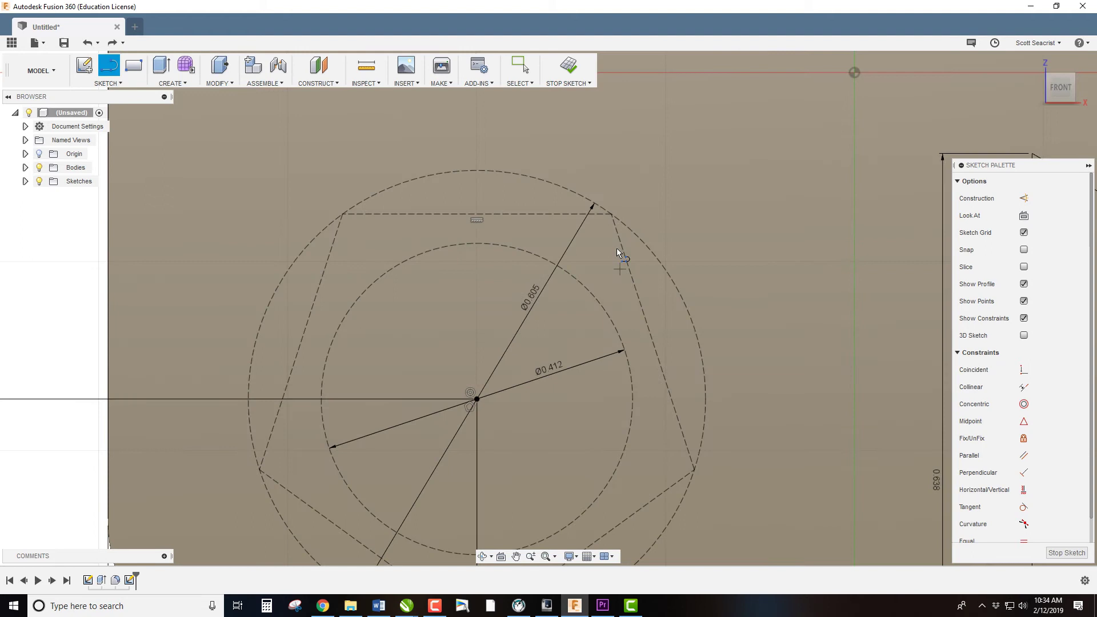
click(612, 216)
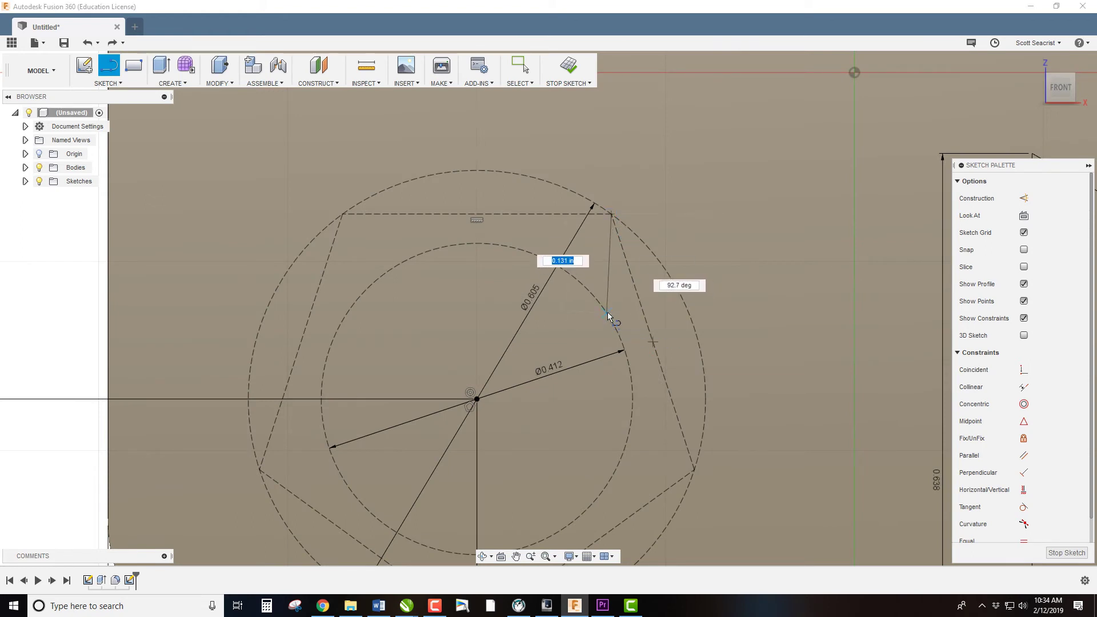
click(607, 314)
click(695, 468)
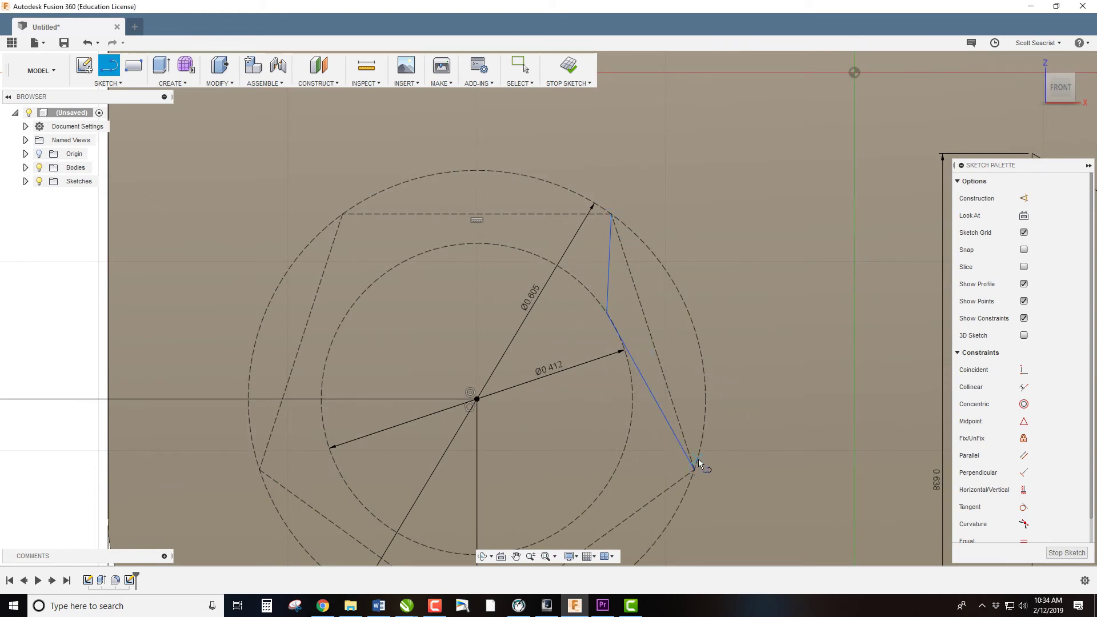
scroll(705, 269, down, 2)
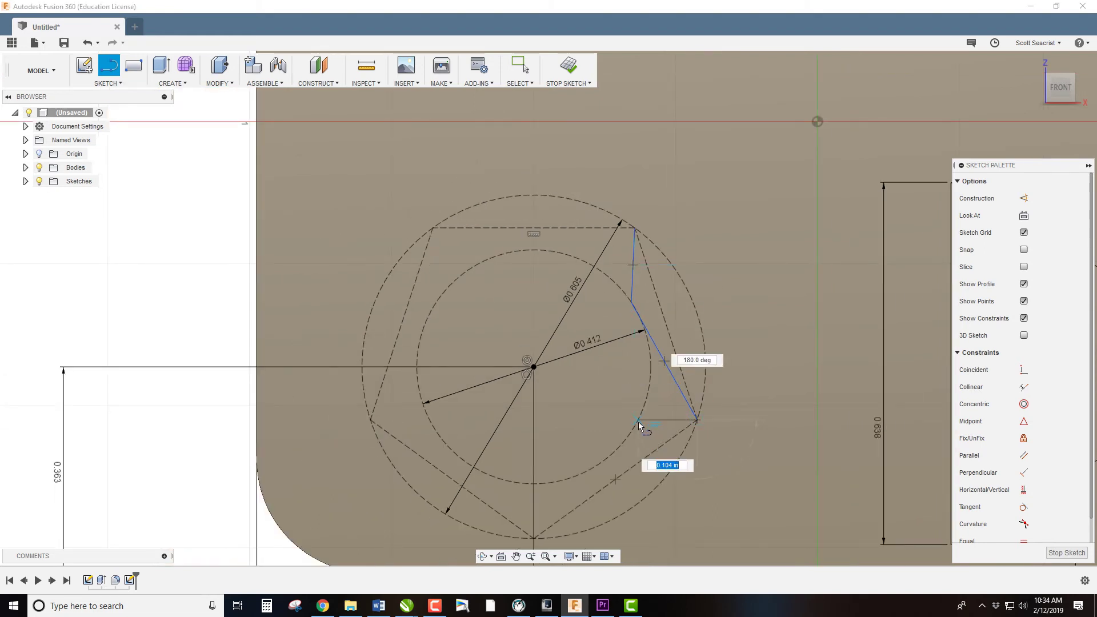
key(Tab)
key(Tab)
scroll(634, 429, up, 2)
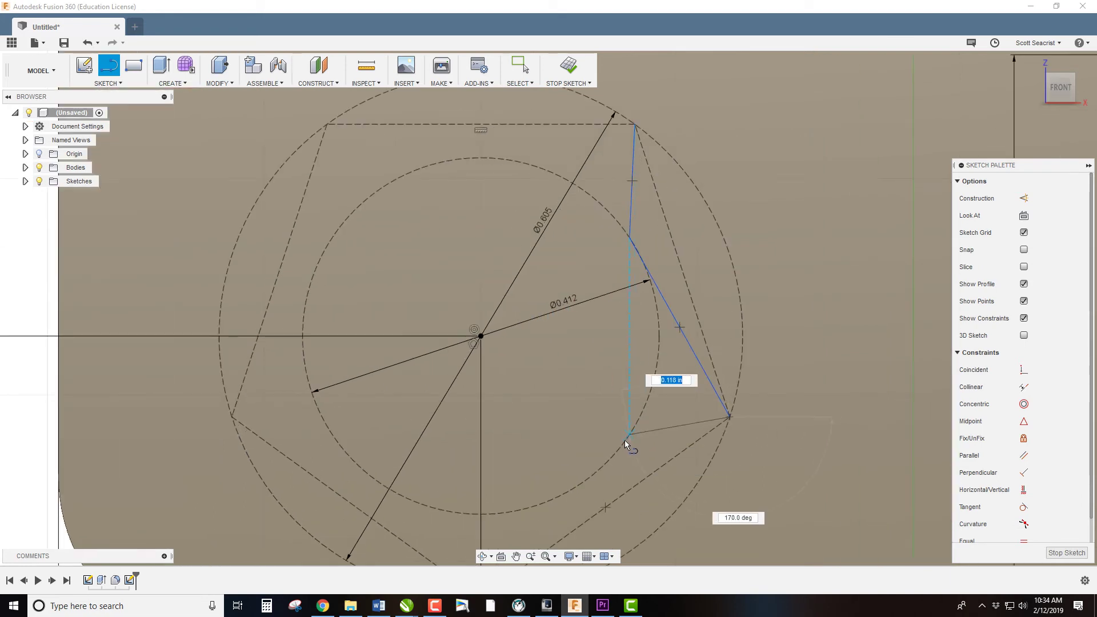
click(623, 444)
scroll(606, 400, down, 2)
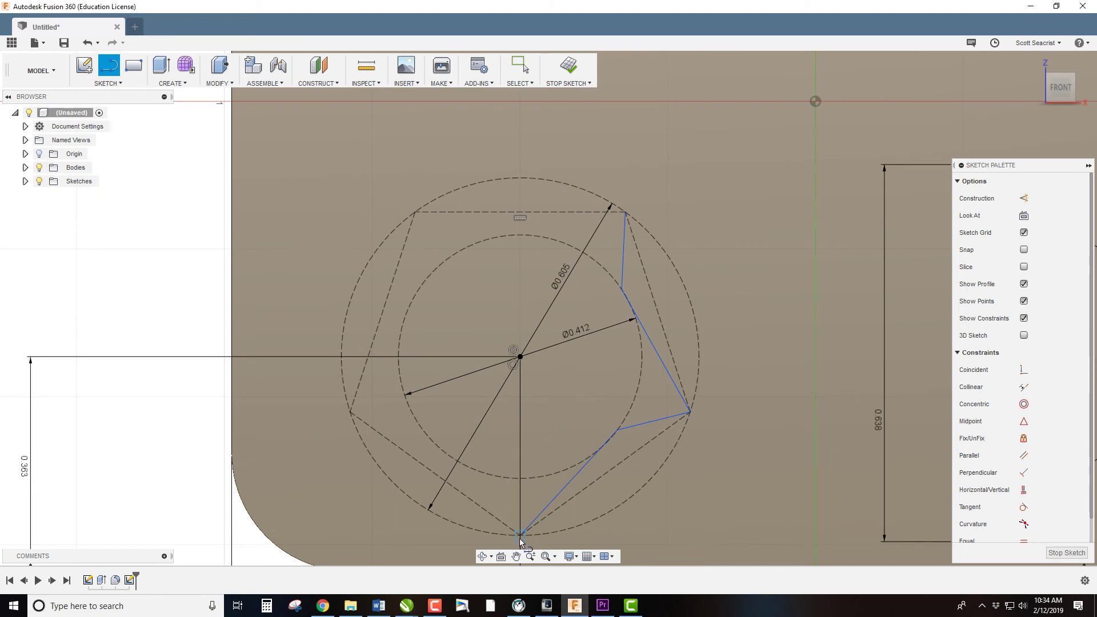
click(520, 537)
key(Escape)
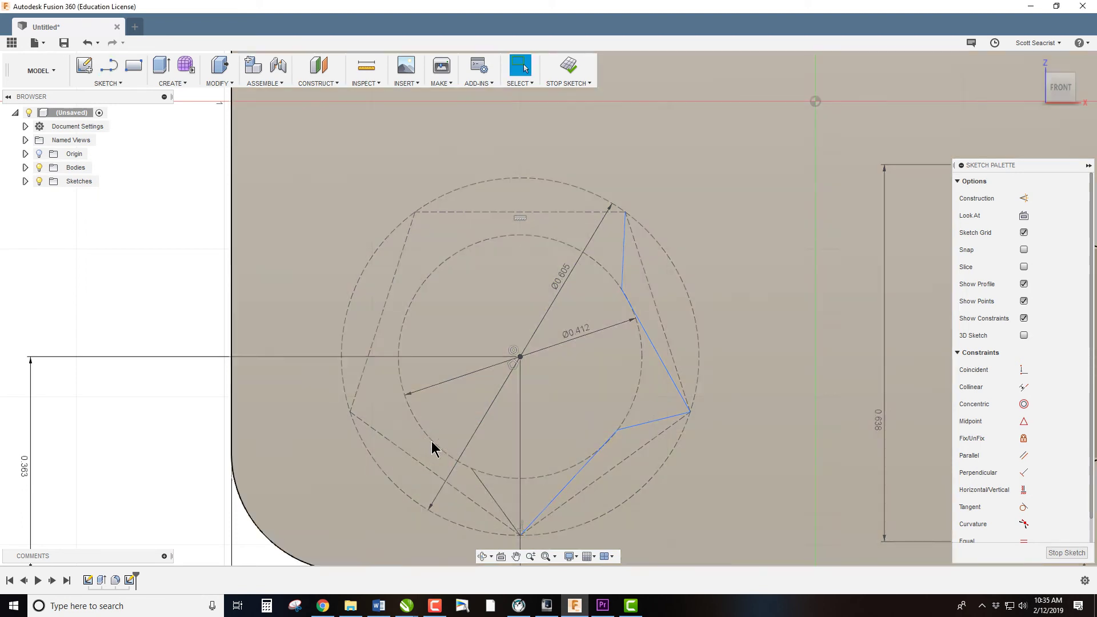
Close the star outline with zigzag lines from the bottom corner around the left side and across the top to the upper-right corner.
key(l)
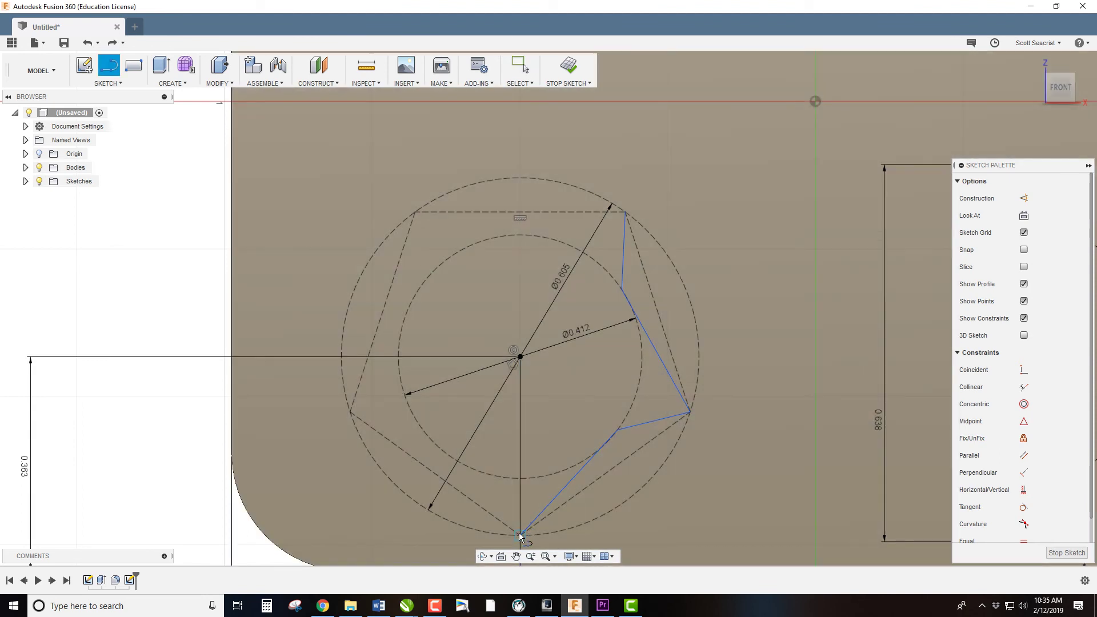
click(520, 534)
click(415, 417)
click(350, 412)
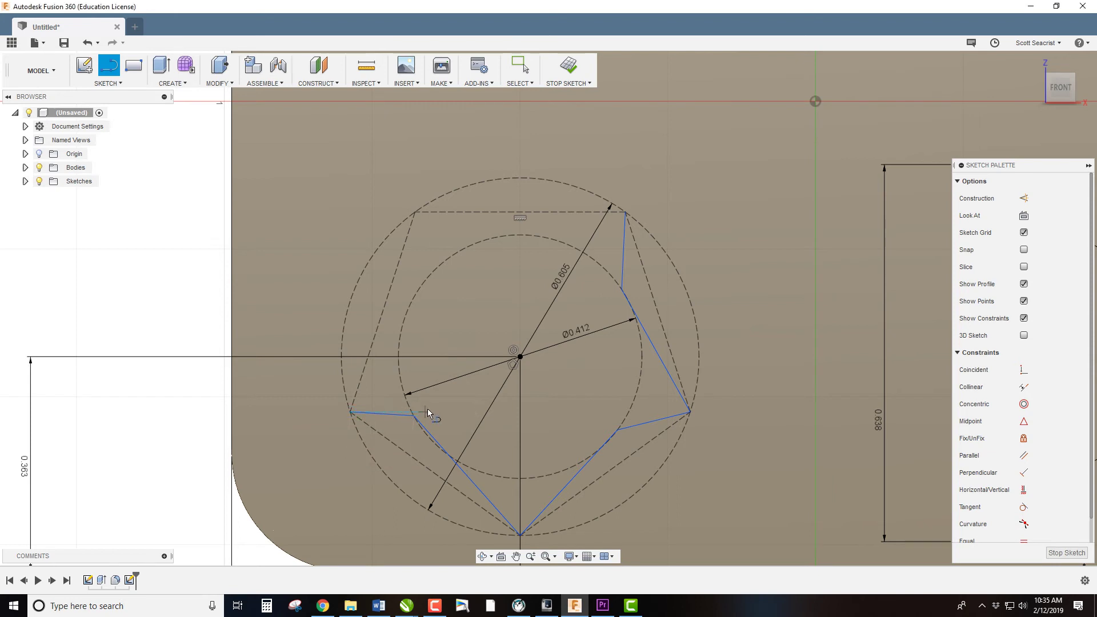
click(424, 283)
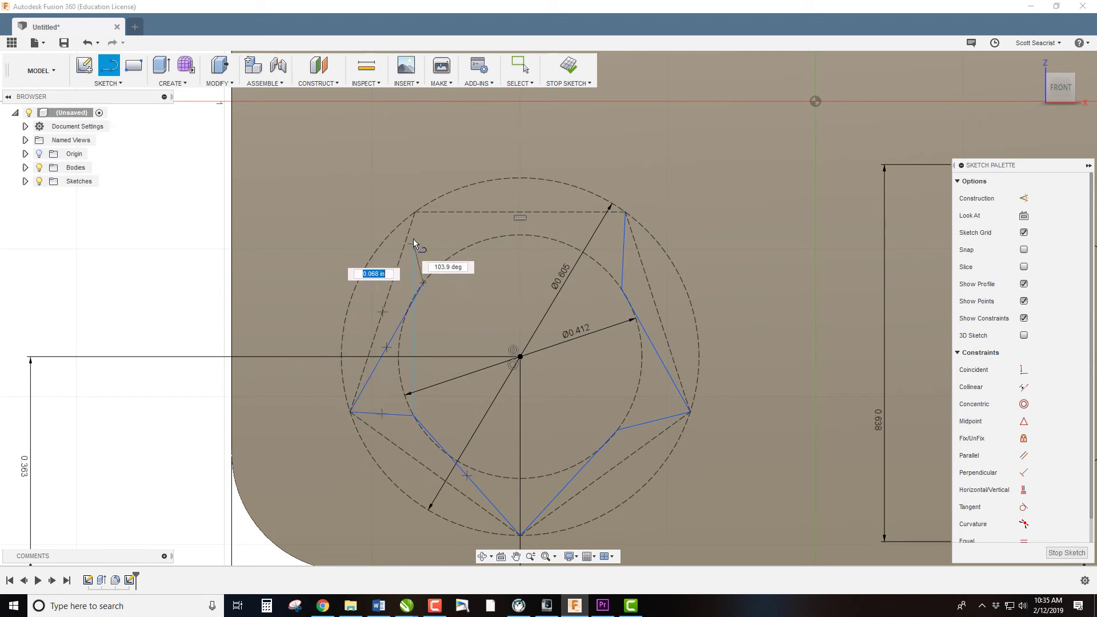
click(415, 213)
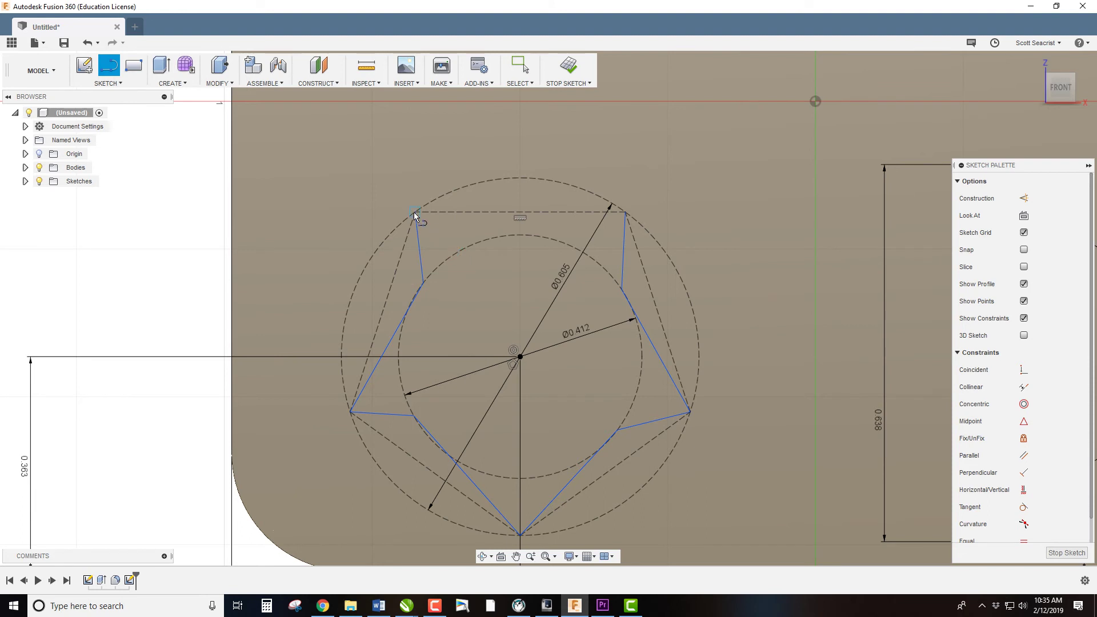
click(574, 247)
click(626, 213)
Apply Equal constraints to the line pairs forming the star's right and lower-right notches.
scroll(1035, 500, down, 1)
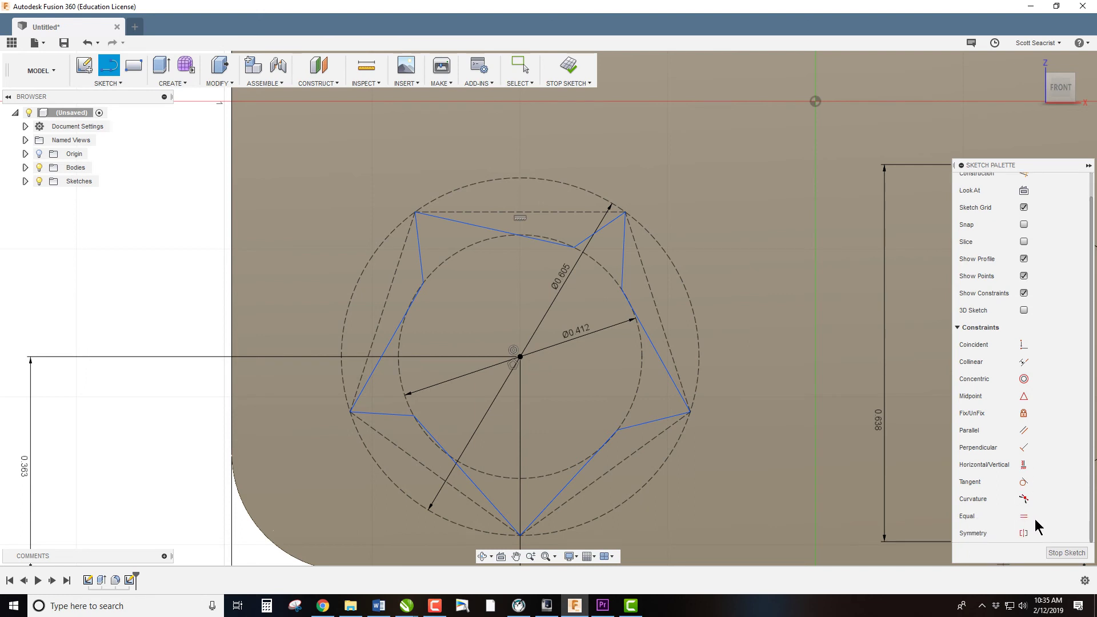
click(1020, 513)
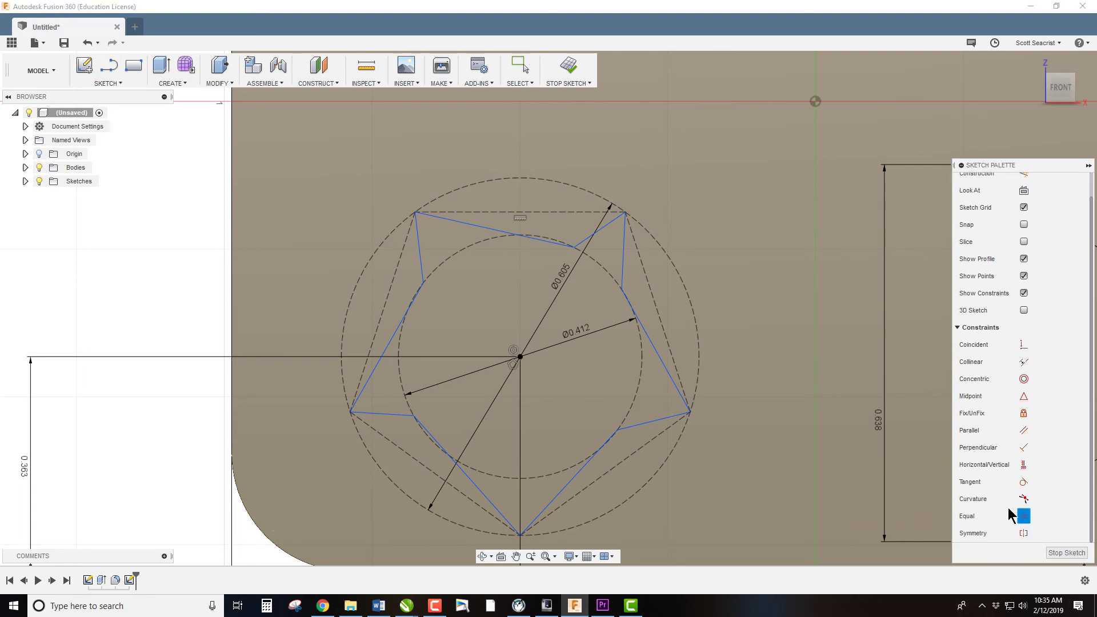
click(623, 260)
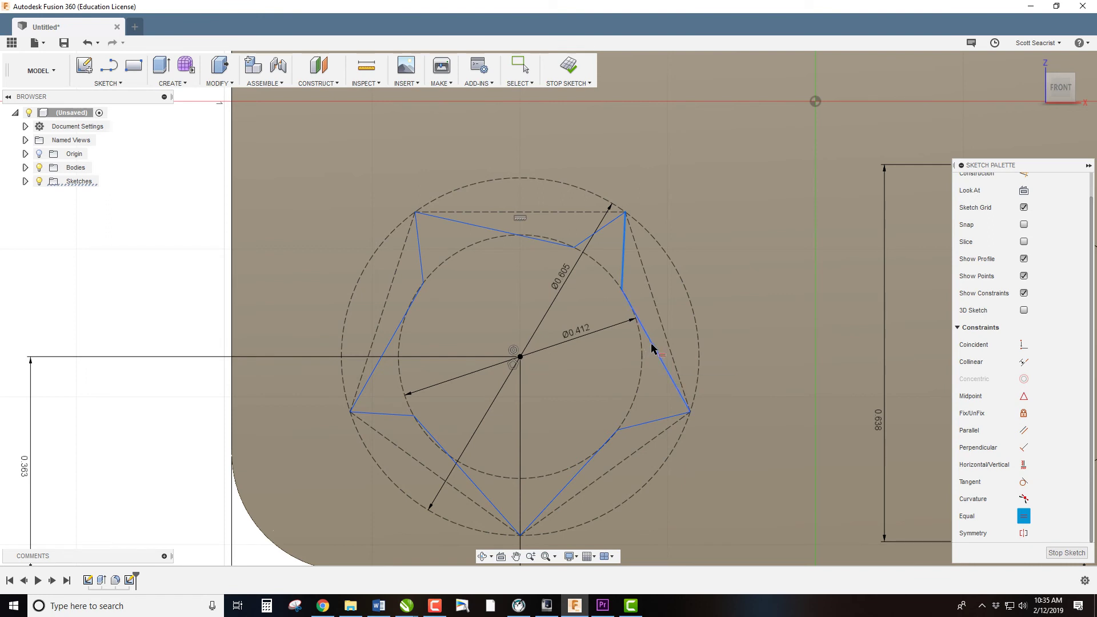
click(652, 347)
click(656, 424)
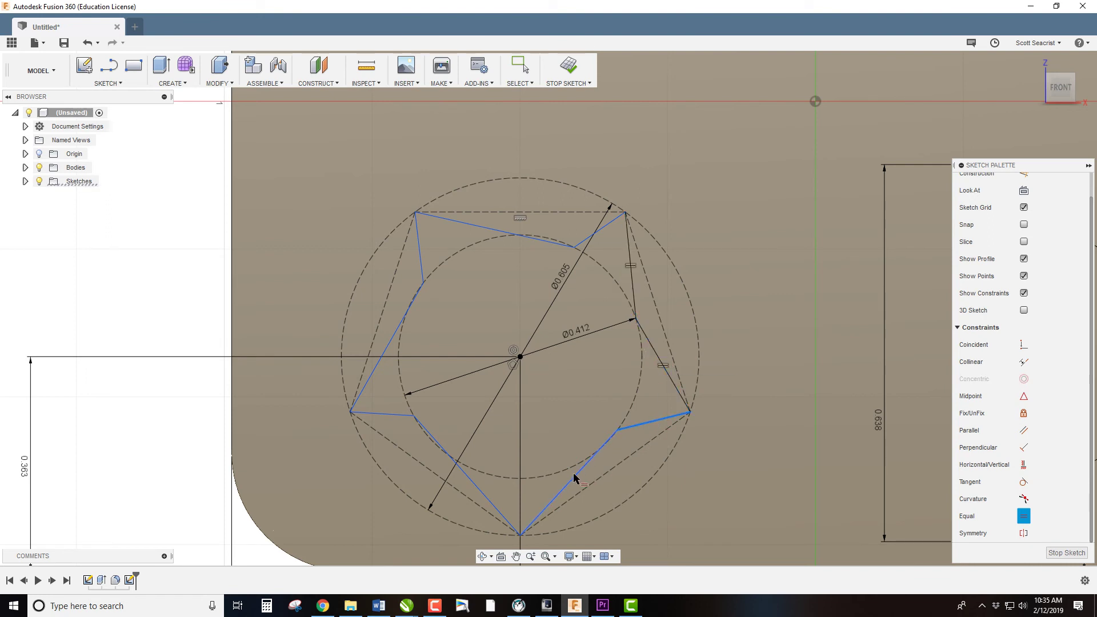
click(574, 482)
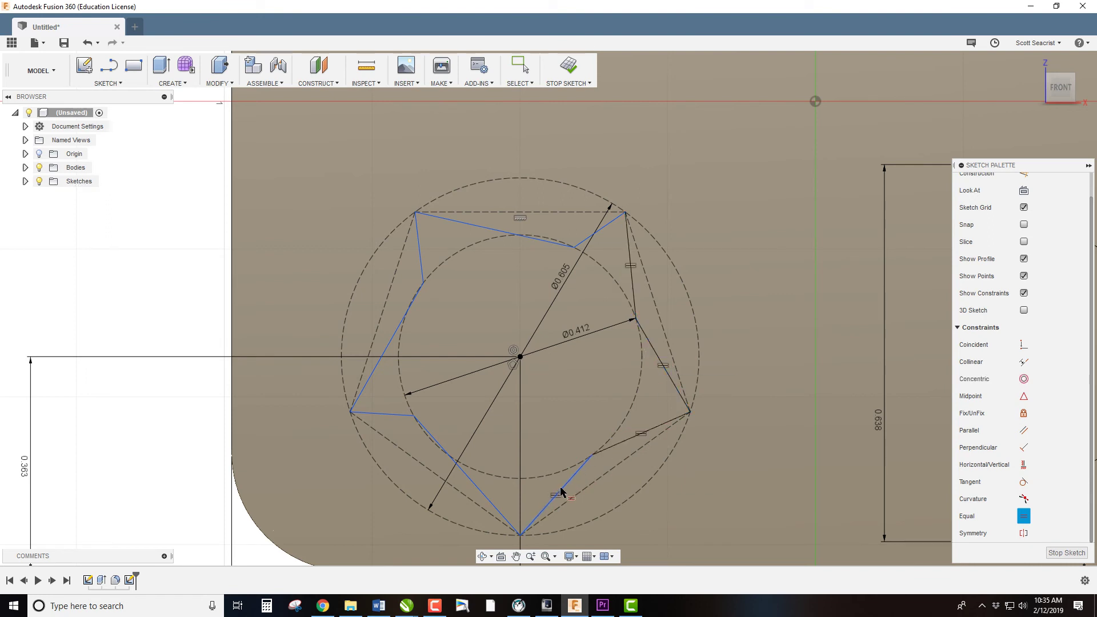
Make the two lines of each remaining star notch equal: lower left, left and top.
click(495, 508)
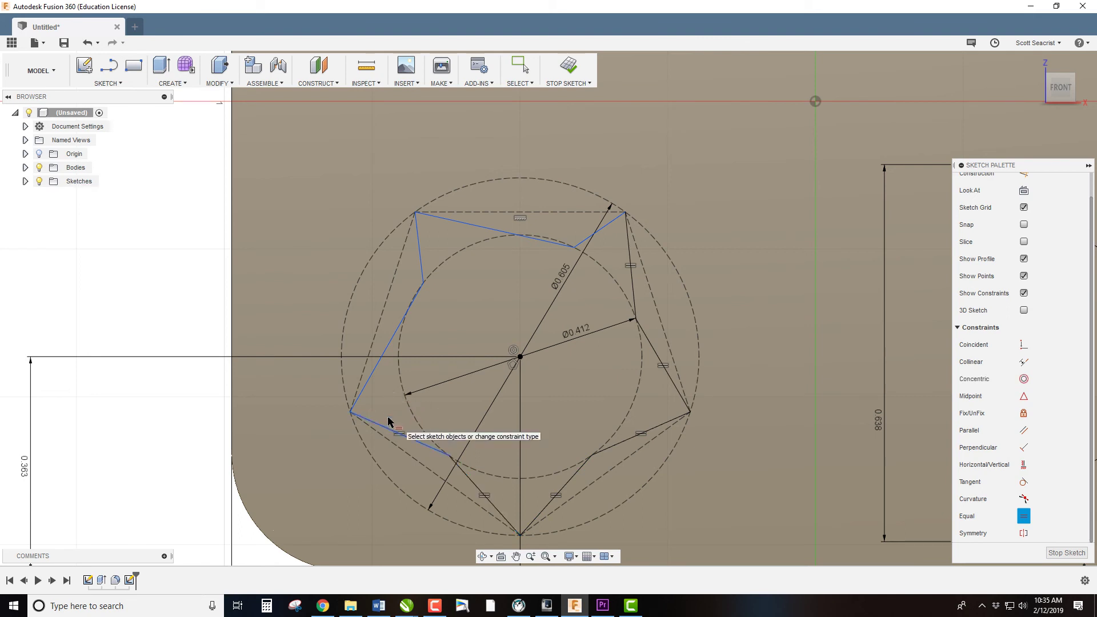
click(390, 415)
click(373, 379)
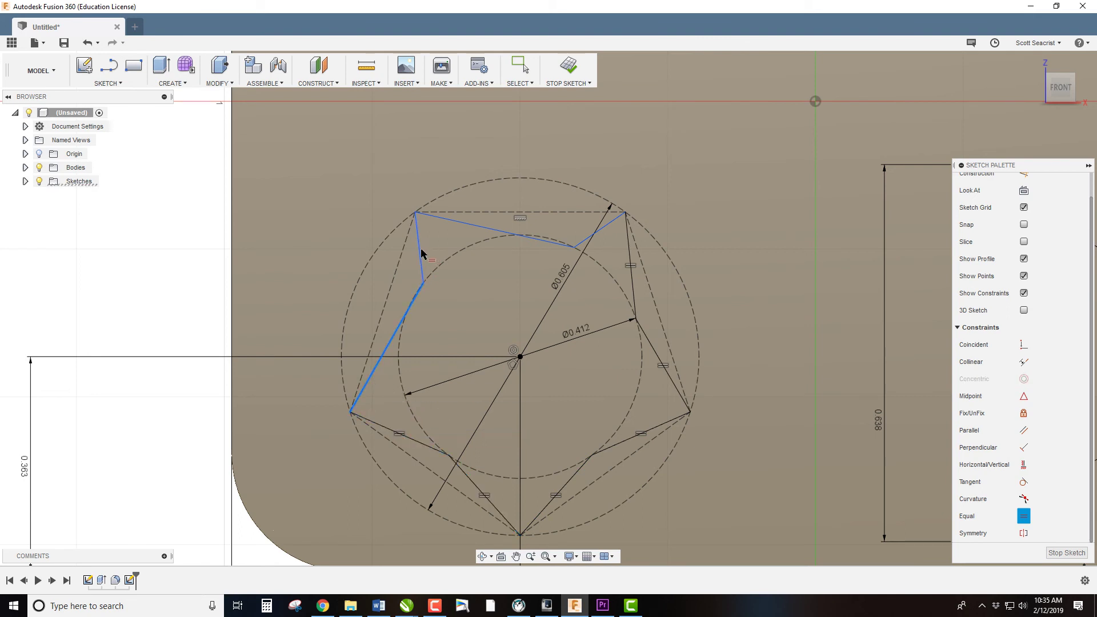
click(422, 254)
click(451, 224)
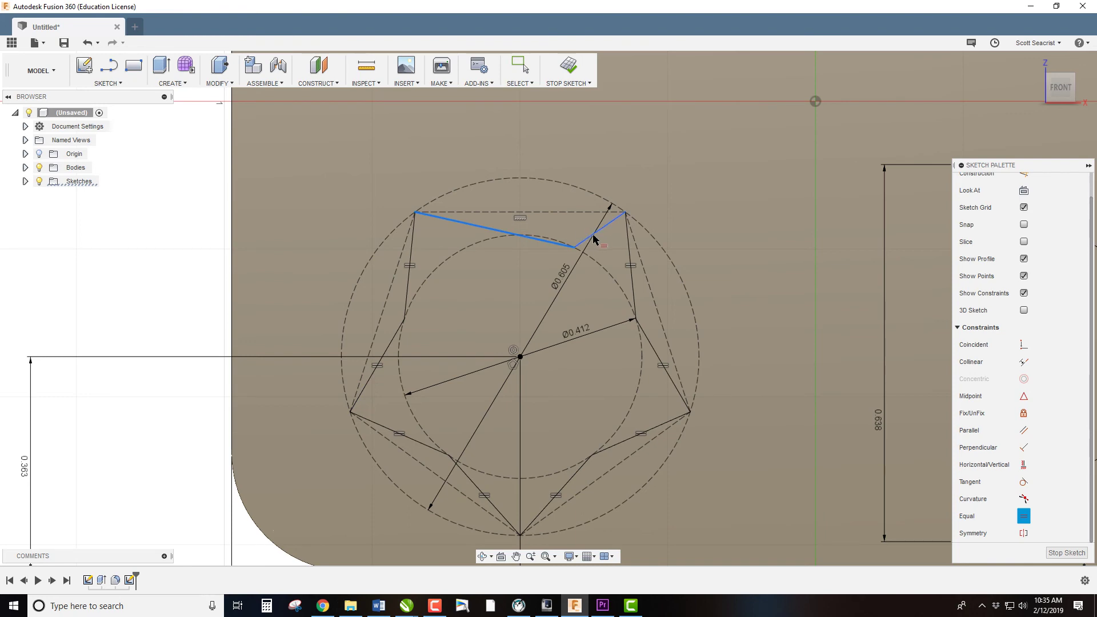
click(598, 232)
click(634, 303)
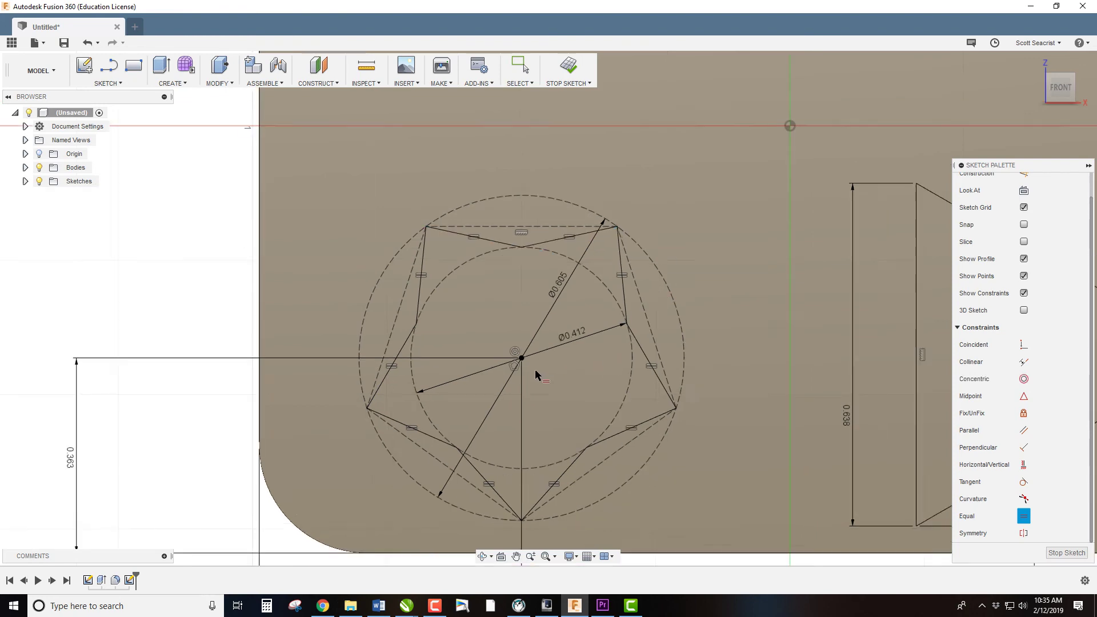
Extrude the square, triangle, star and circle profiles -1.50 in as a cut through the block.
scroll(534, 369, down, 5)
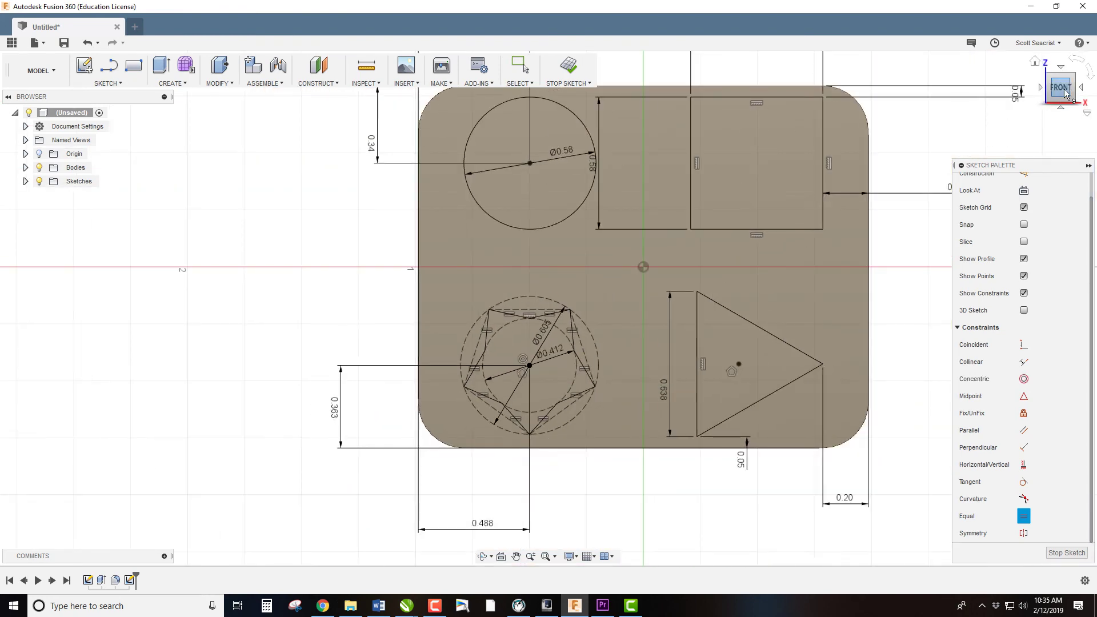
drag(1058, 90, 1073, 76)
key(e)
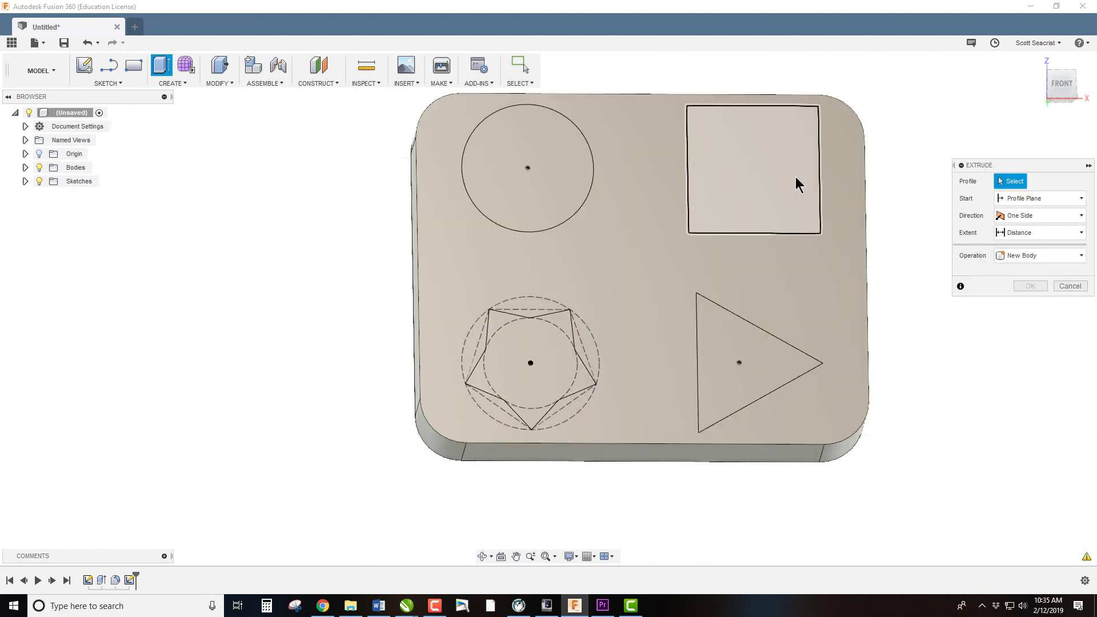
click(797, 179)
click(744, 375)
click(540, 377)
click(527, 189)
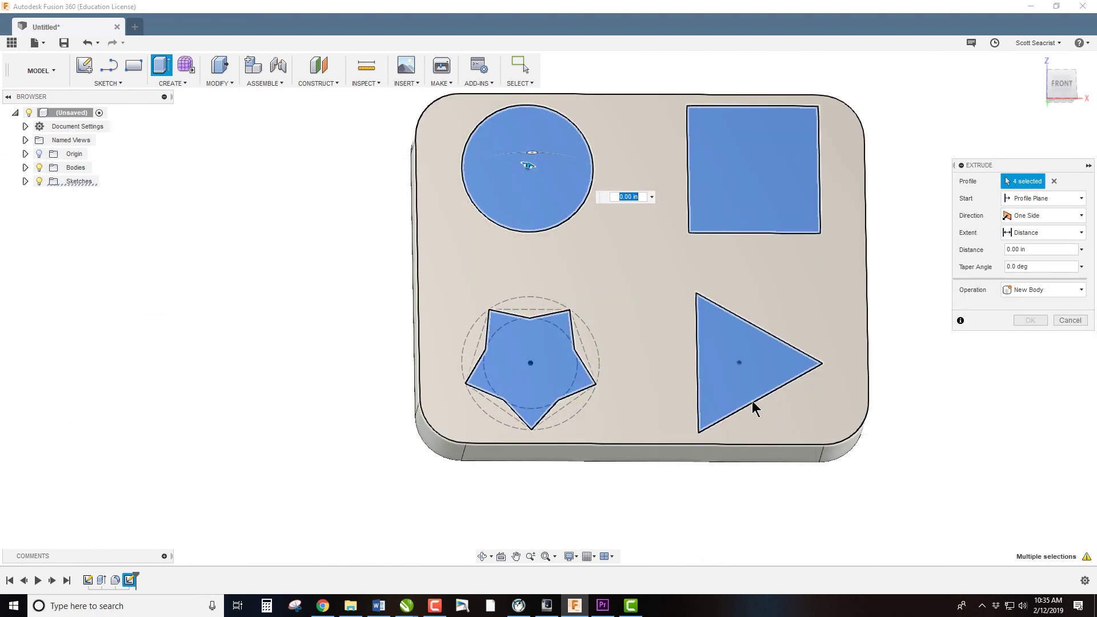
drag(529, 164, 564, 277)
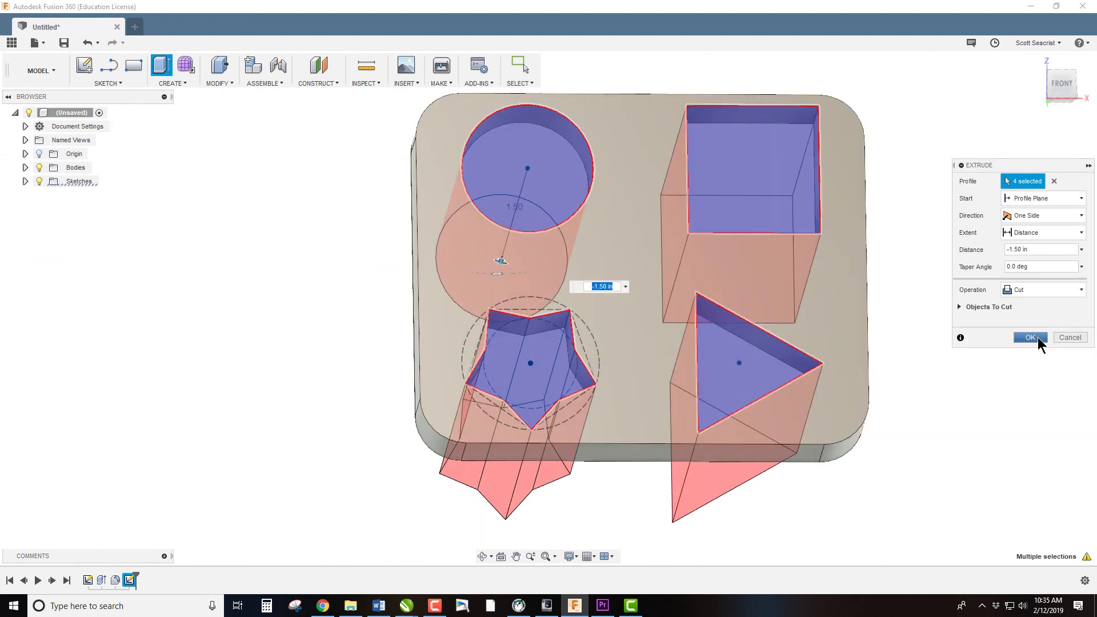
click(1038, 337)
Start a constant-radius fillet and select the front-face edges of the triangle, square and circle cutouts.
key(f)
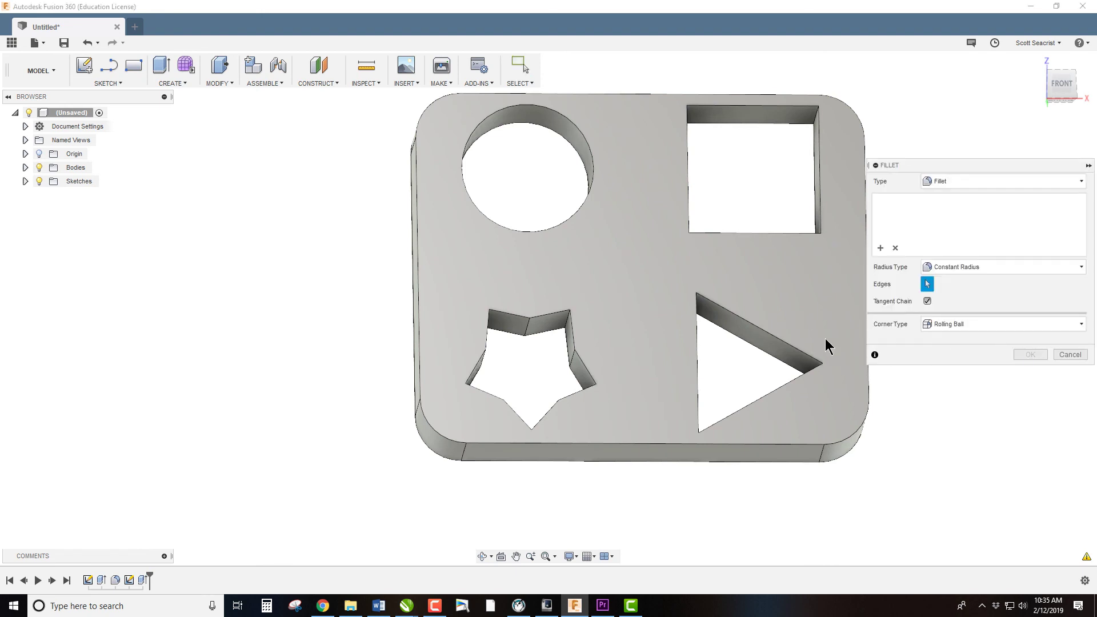
click(772, 332)
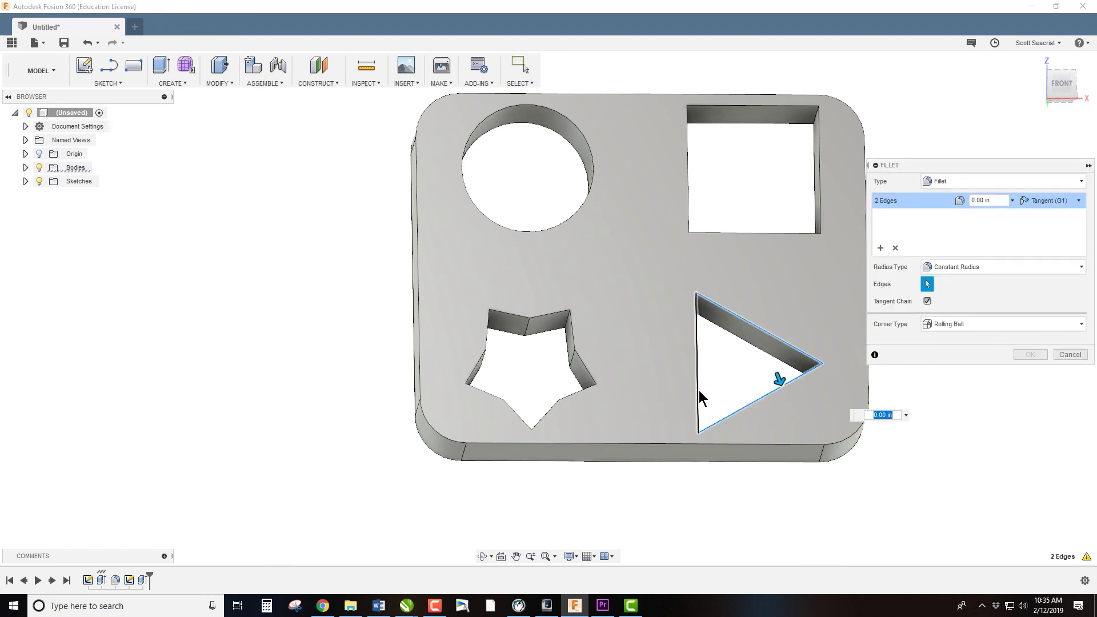
click(689, 212)
click(822, 148)
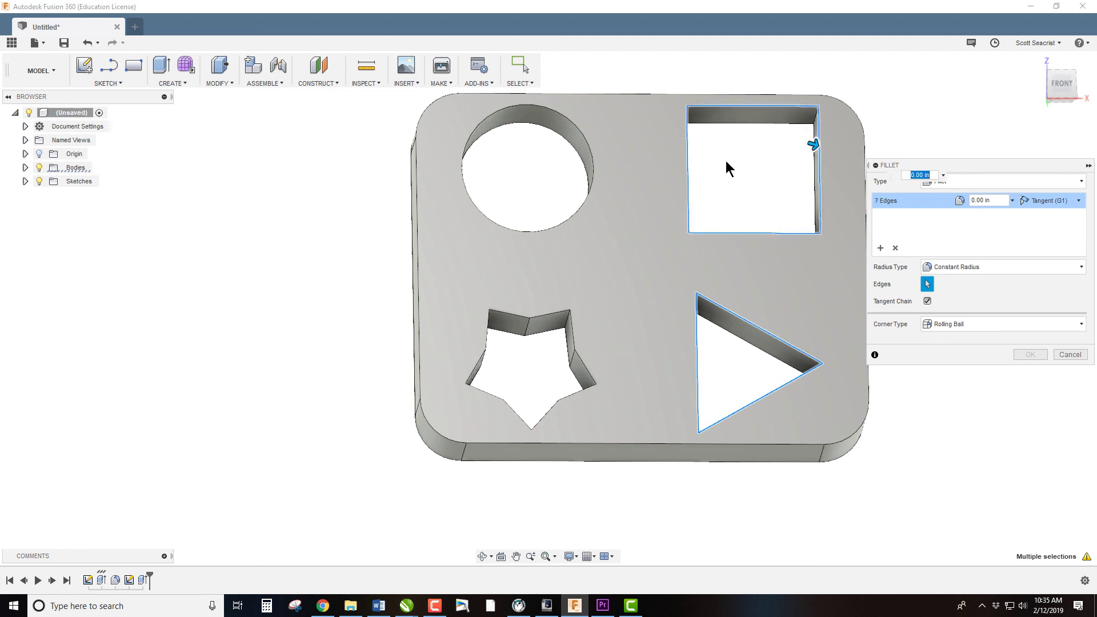
click(588, 198)
Add the star cutout's front edges and the plate's outer front edge to the fillet and apply a 0.01 in radius.
click(572, 334)
click(550, 315)
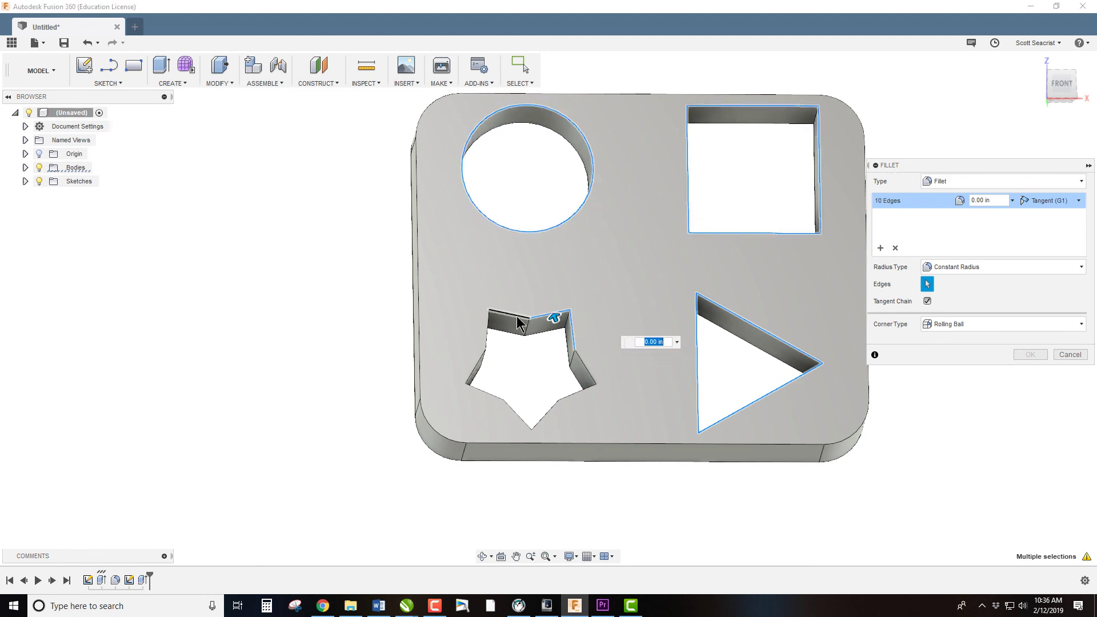
click(518, 322)
click(487, 332)
click(476, 366)
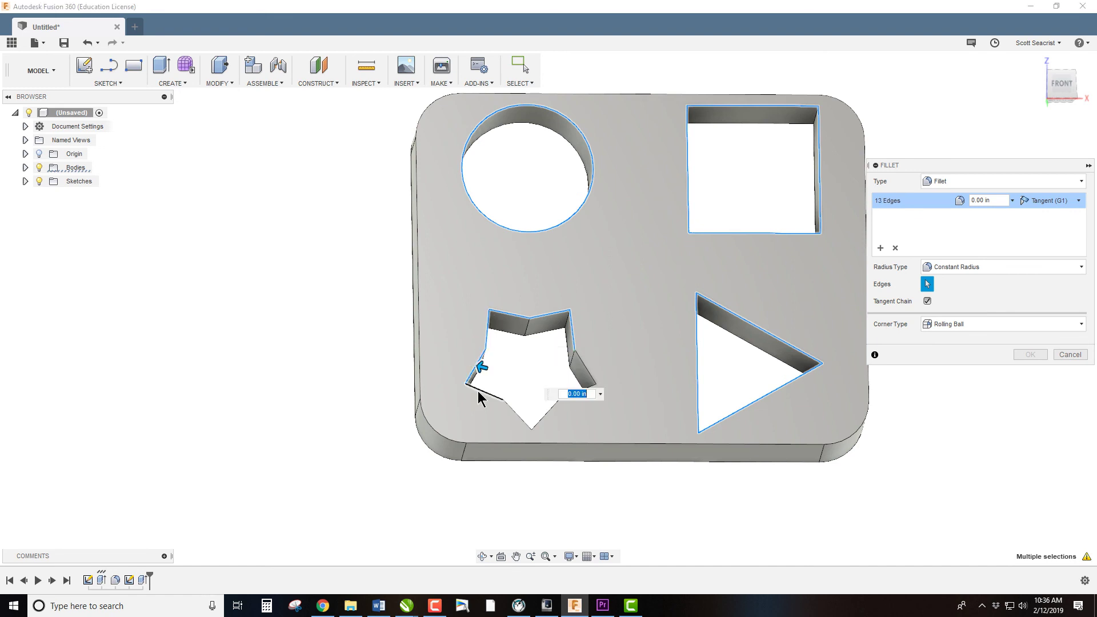
click(478, 392)
click(519, 413)
click(540, 420)
click(570, 393)
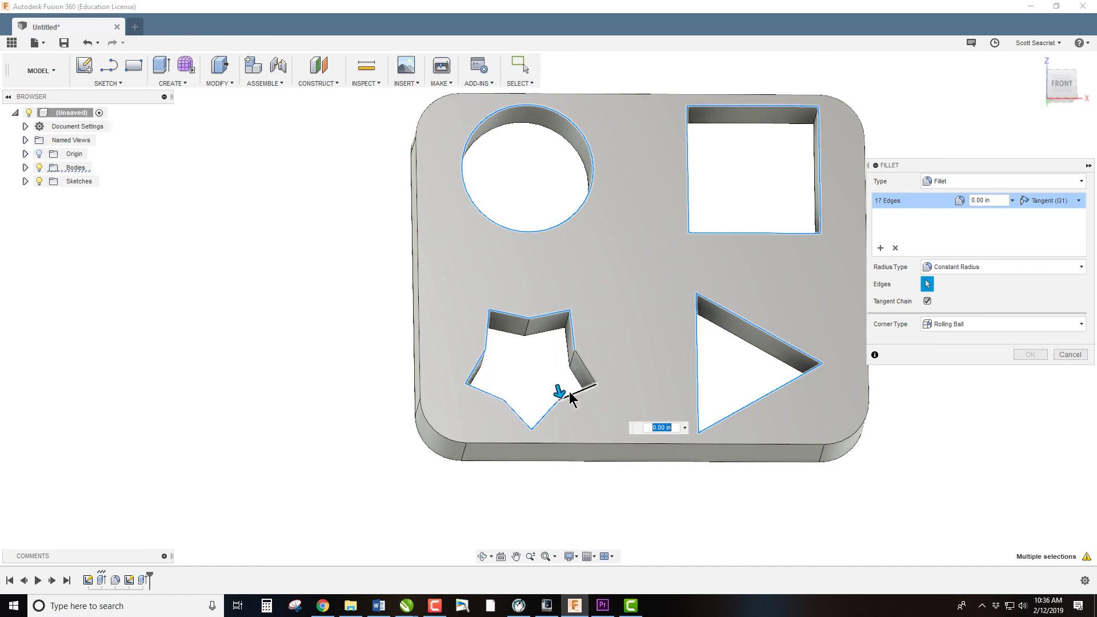
click(591, 382)
click(605, 445)
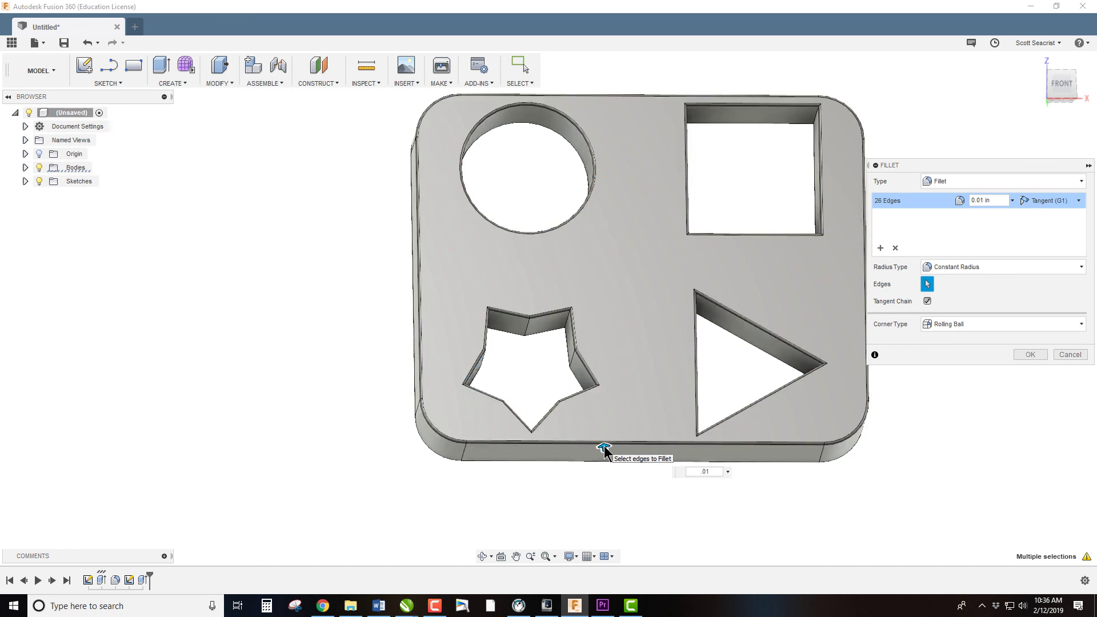
key(Return)
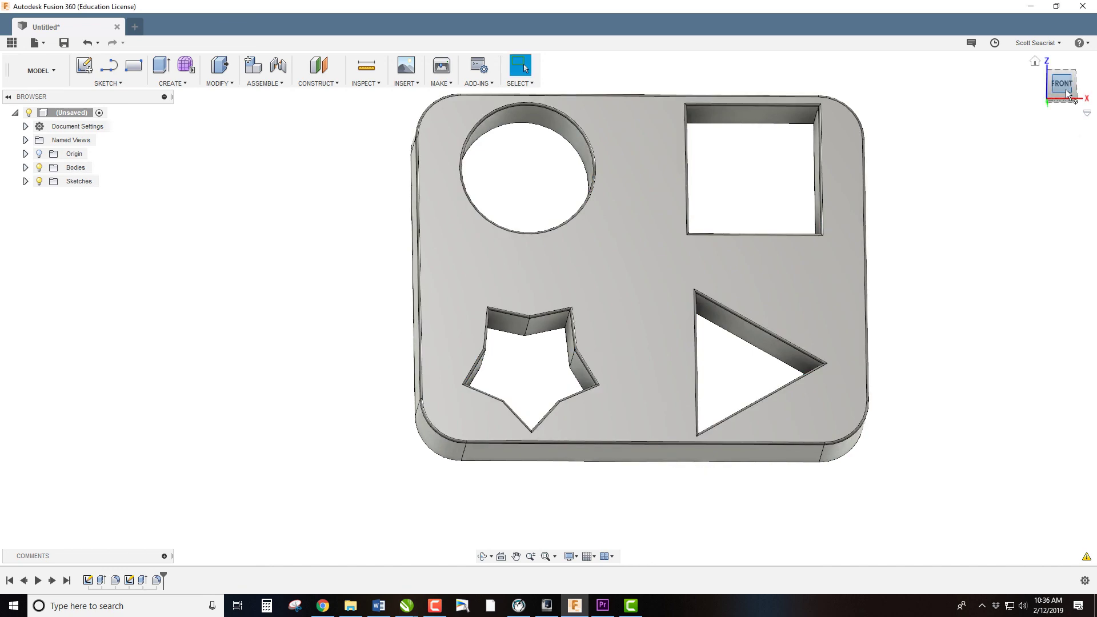
Shell the plate from its back face with a 0.01 in inside thickness, keeping the cutout walls.
drag(1069, 95, 663, 203)
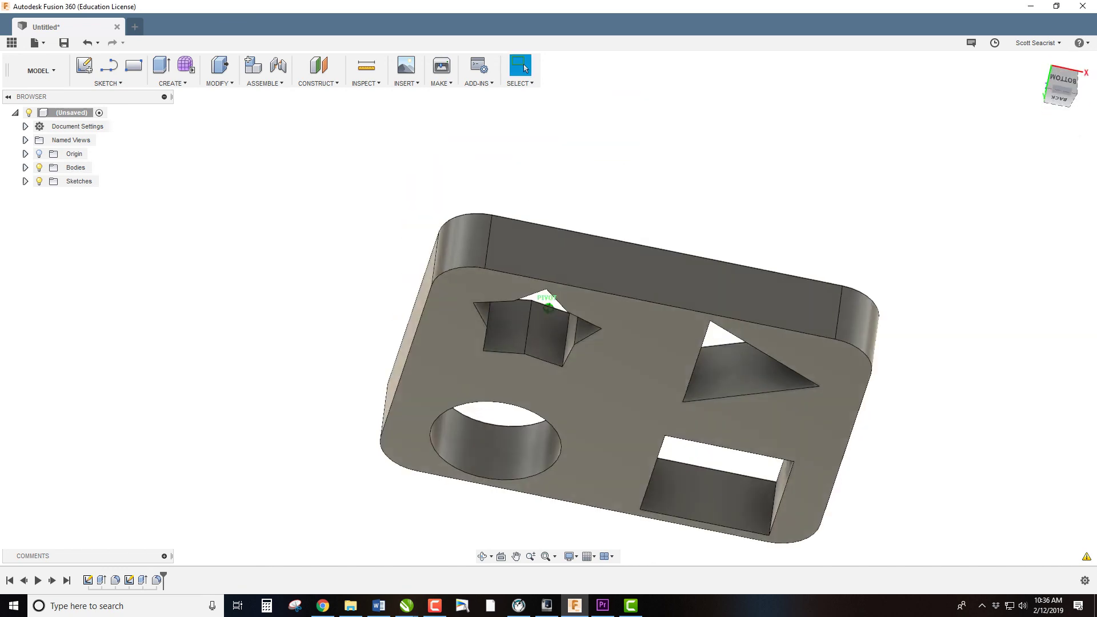
click(228, 86)
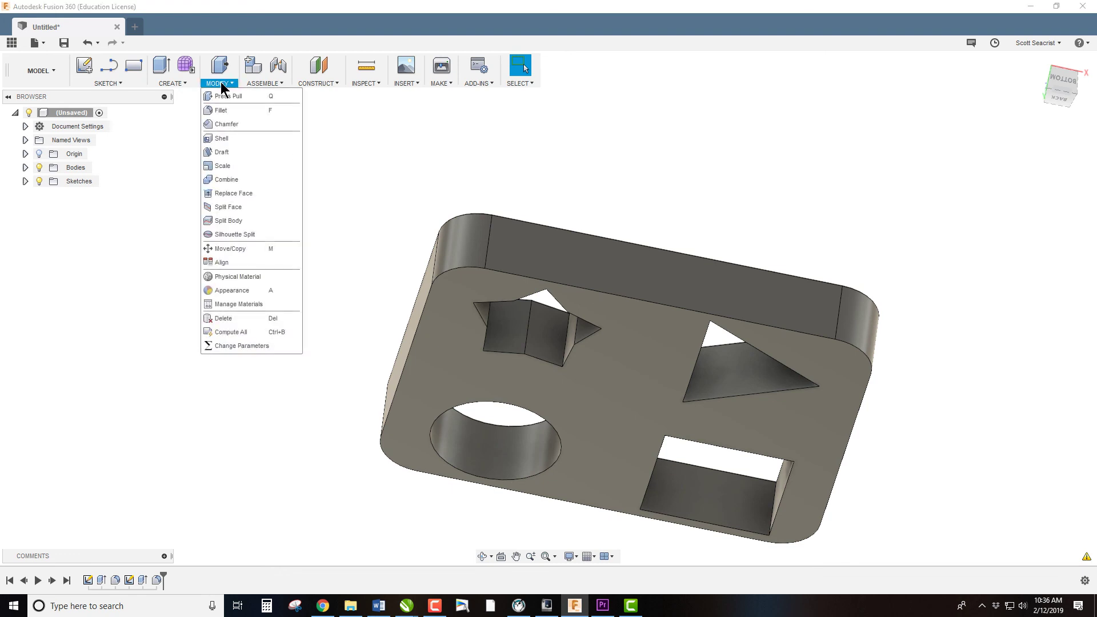
click(232, 138)
click(613, 370)
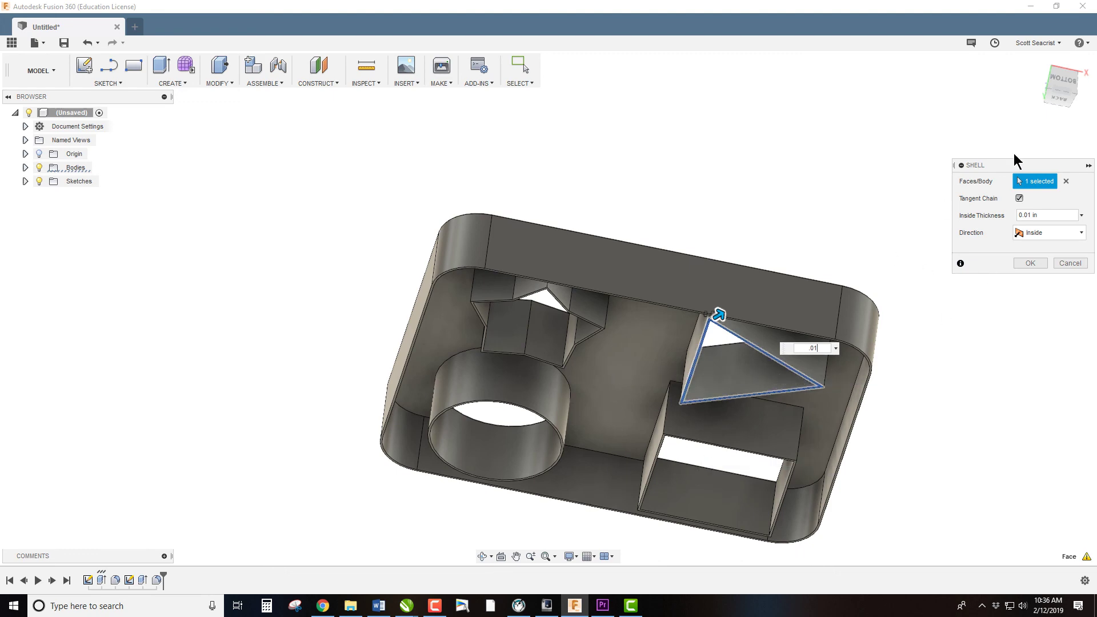
click(1062, 86)
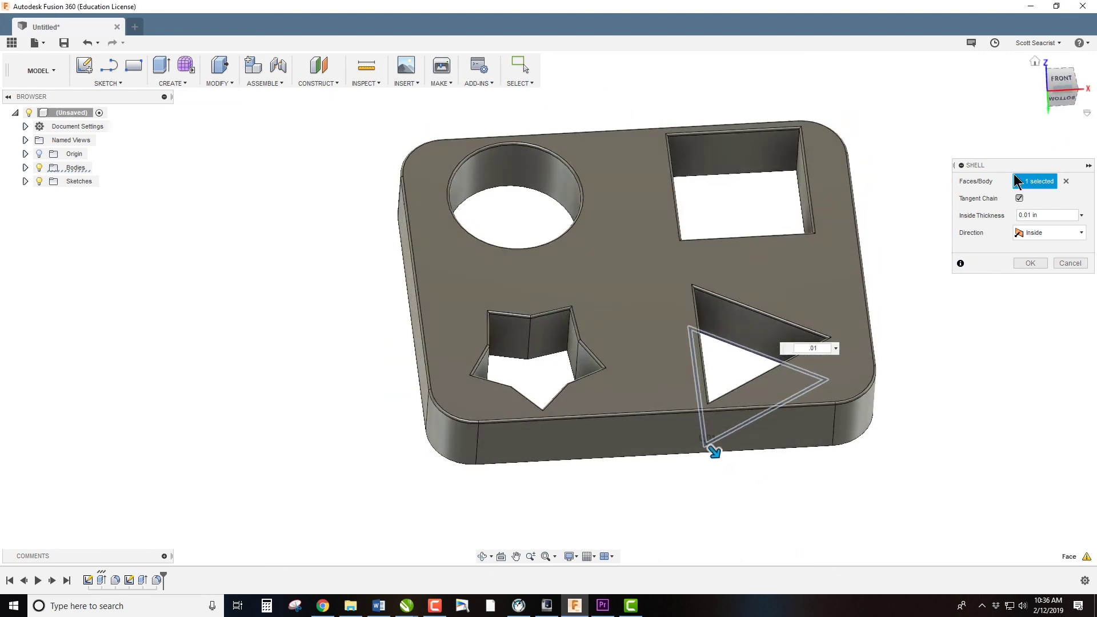